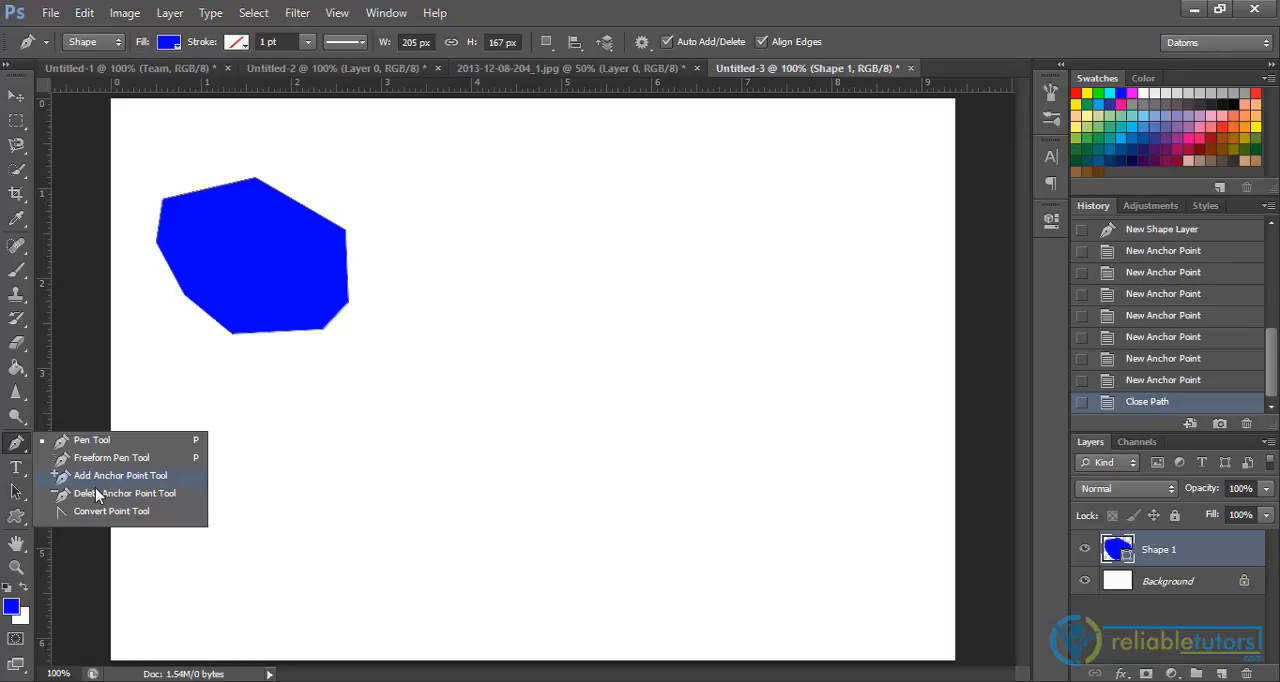
# Delete the blue shape's topmost anchor point and the one at its upper-right corner with the Delete Anchor Point tool
pyautogui.click(96, 491)
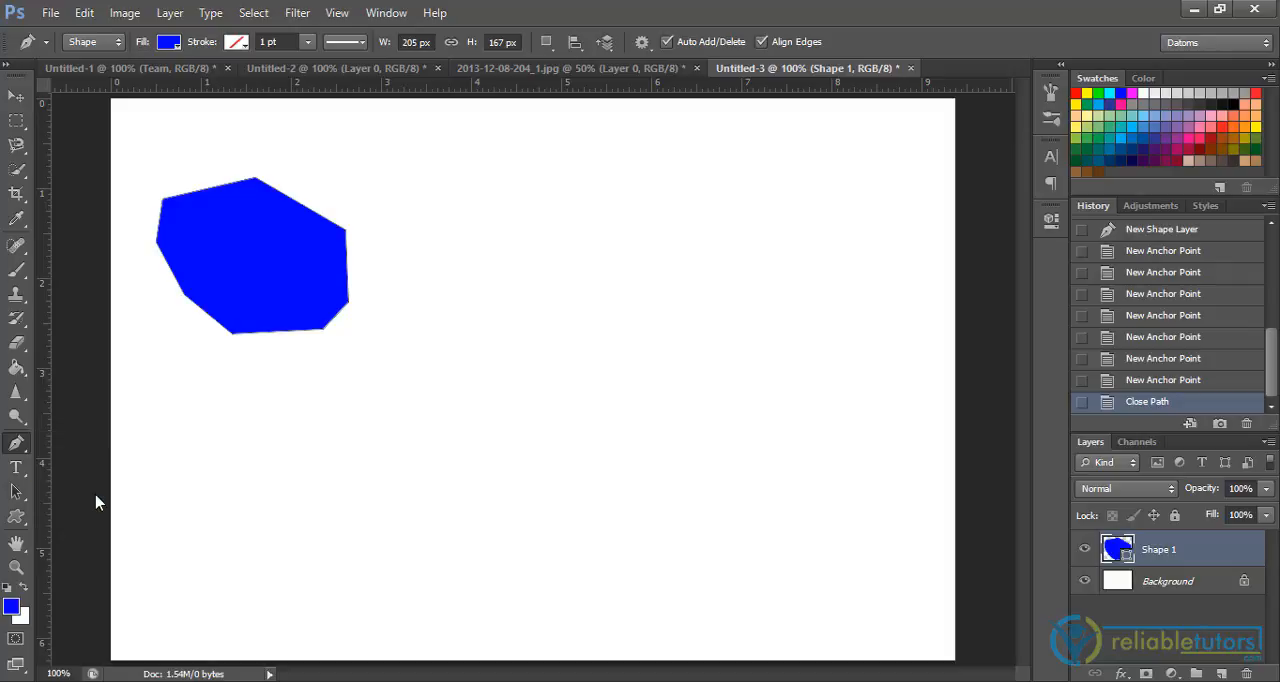
pyautogui.click(256, 180)
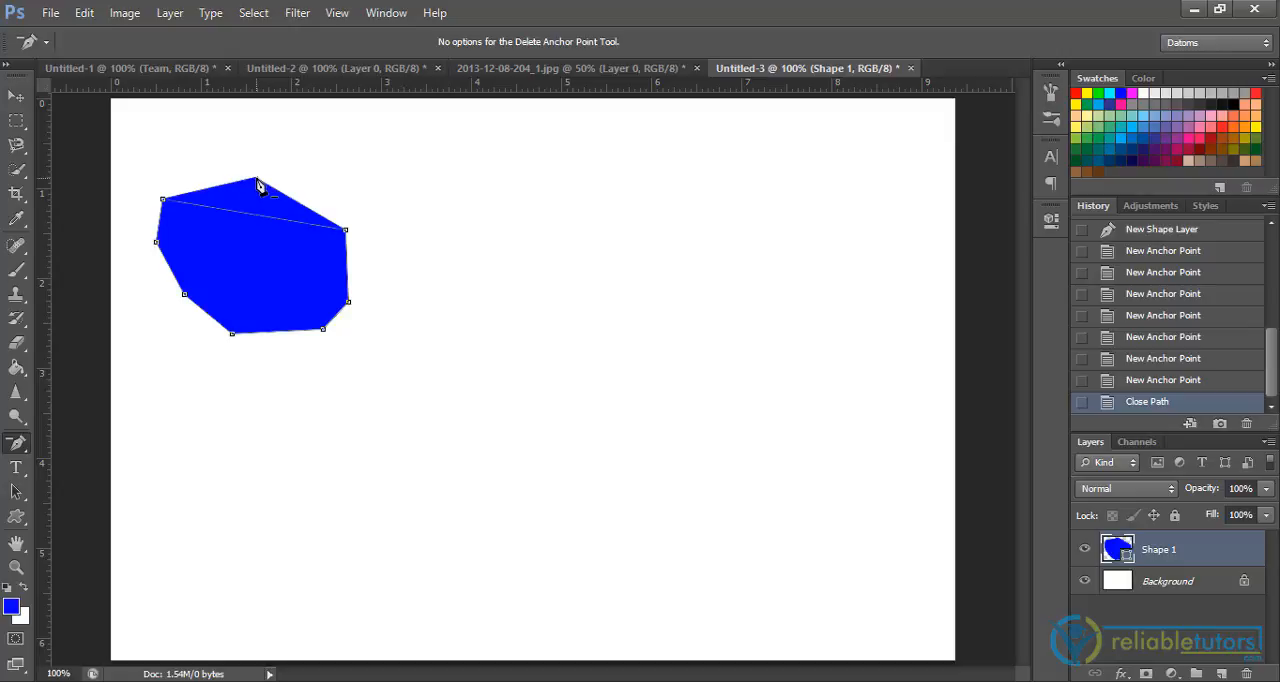
pyautogui.click(345, 231)
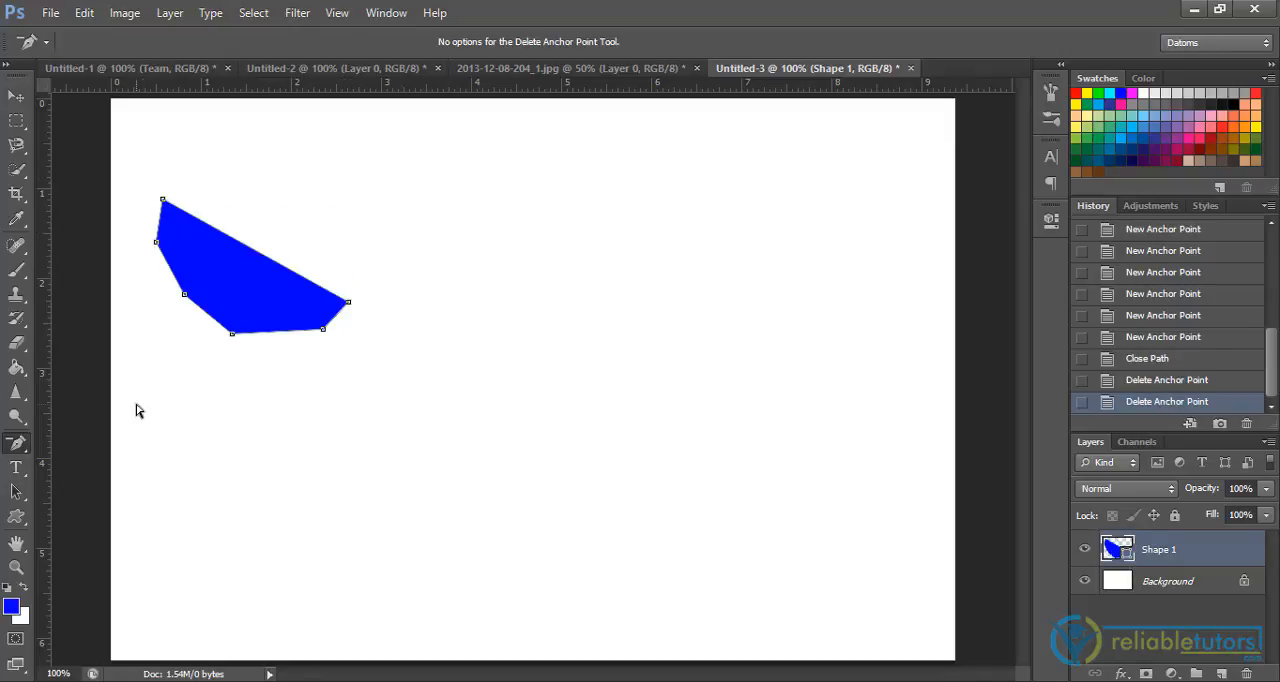
# Add anchor points along the blue shape's short lower-right edge and its long diagonal upper edge with the Add Anchor Point tool
pyautogui.moveTo(10, 447); pyautogui.dragTo(70, 476)
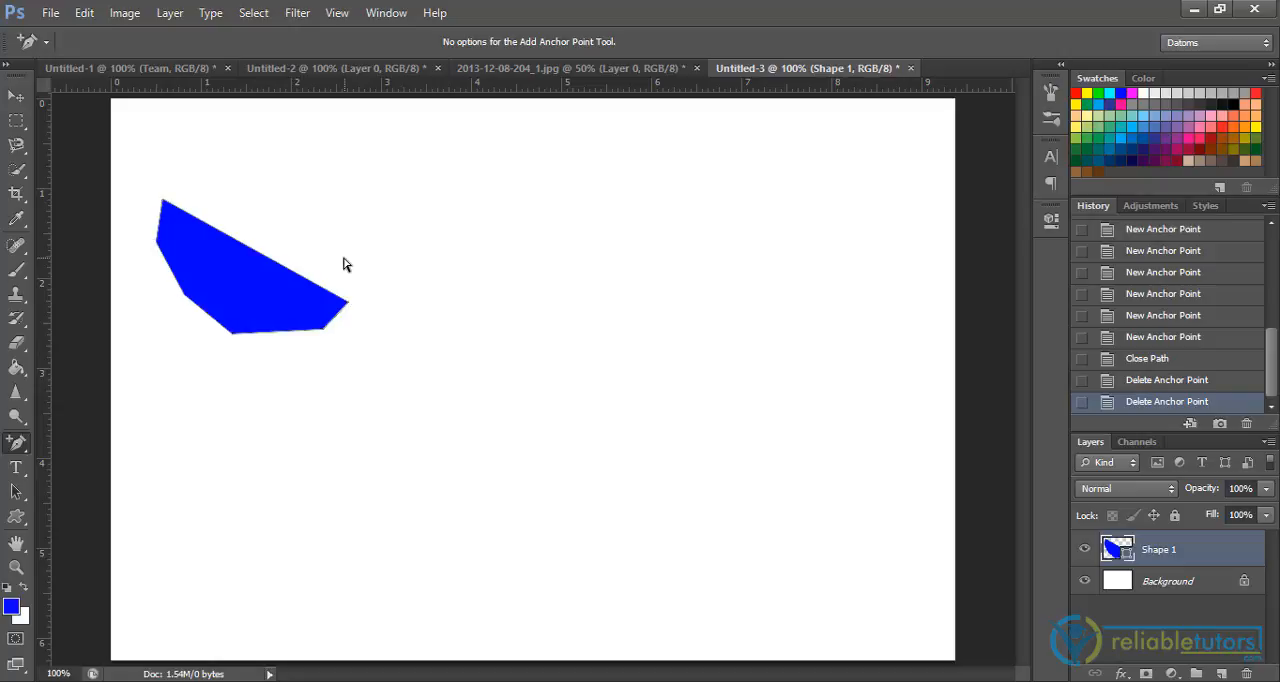
pyautogui.click(341, 310)
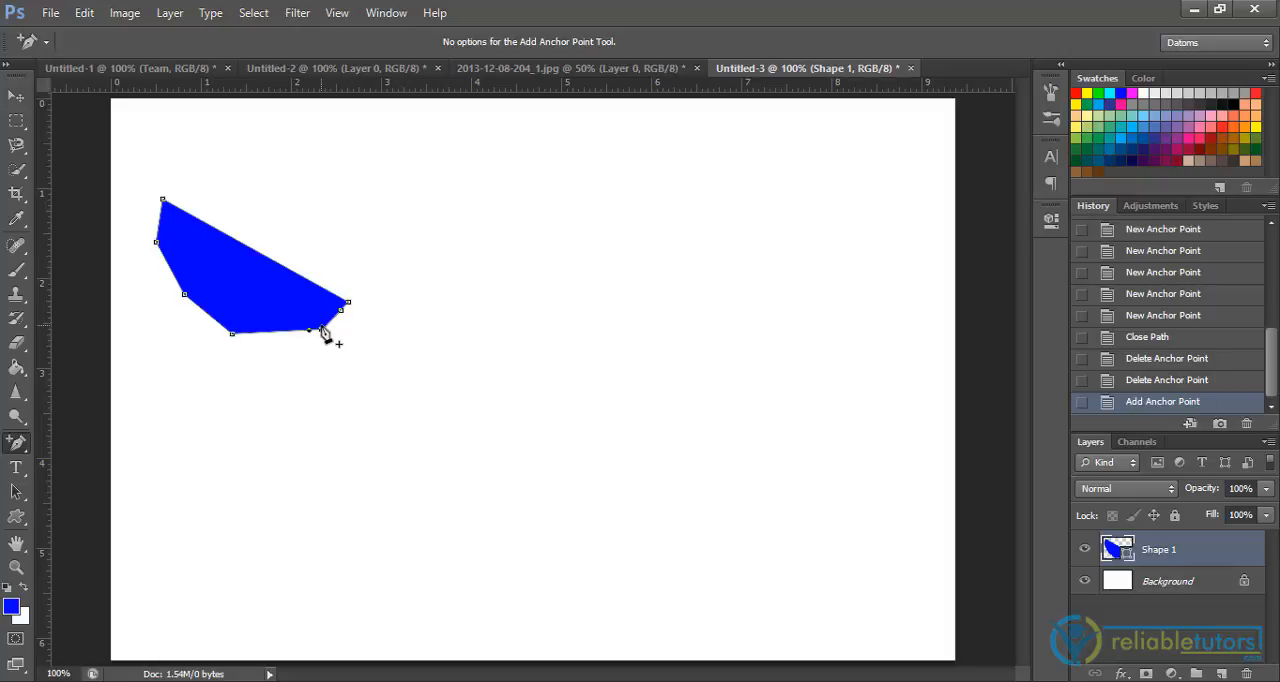
pyautogui.click(322, 330)
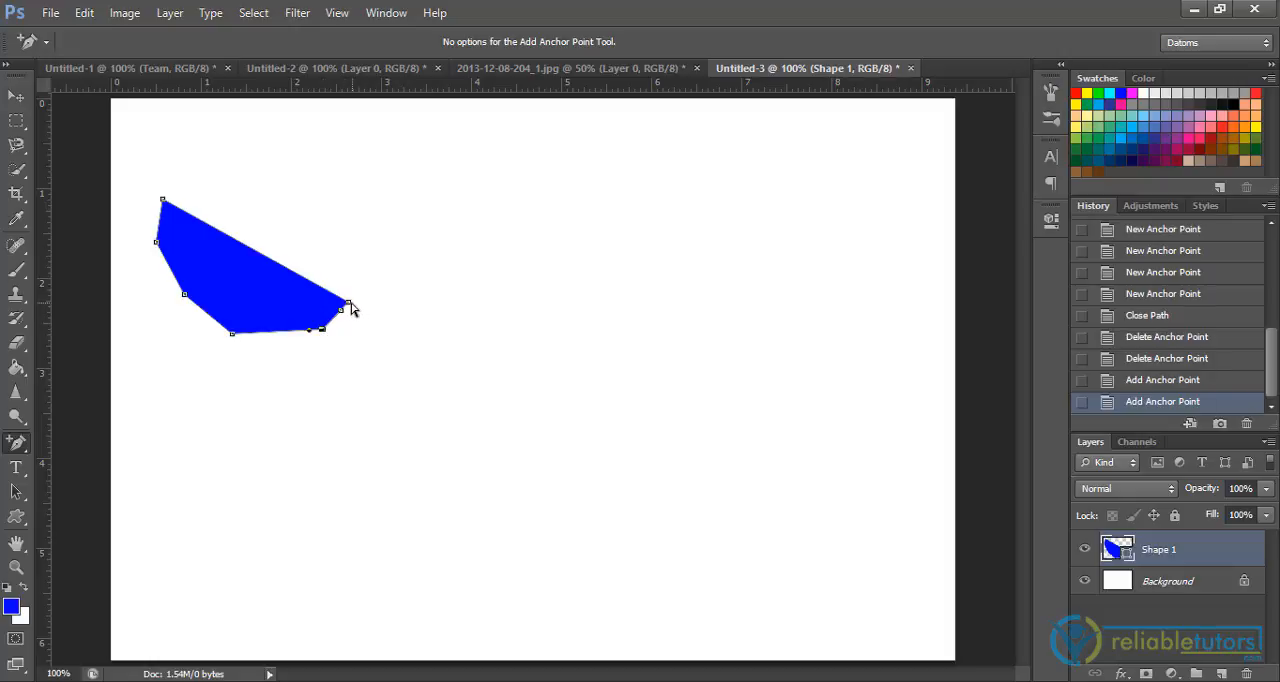
pyautogui.click(185, 213)
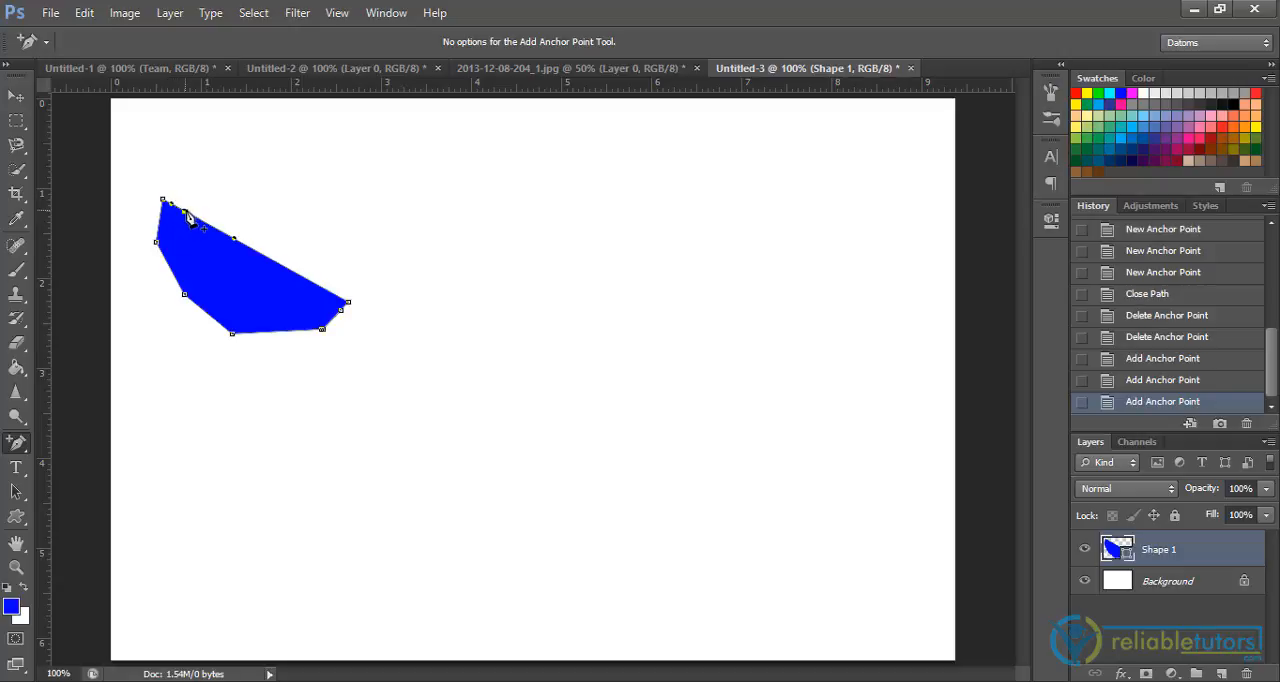
pyautogui.click(277, 263)
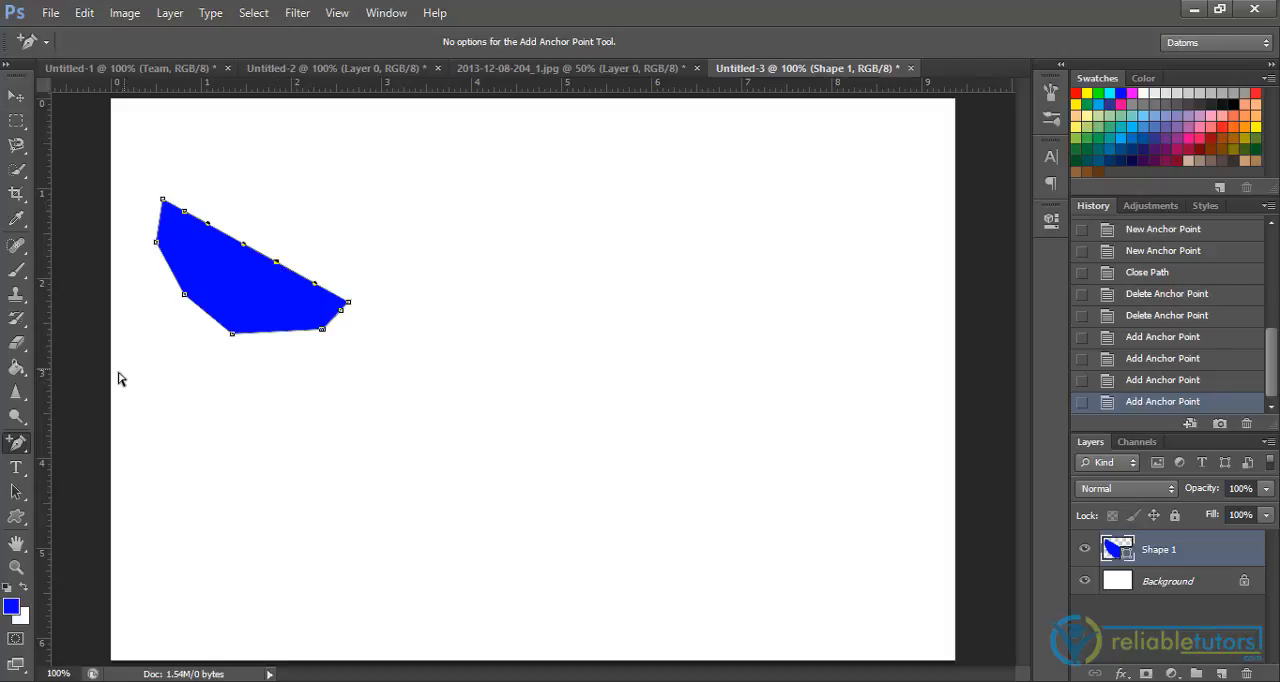
# Use the Convert Point tool on anchors along the diagonal edge to curve the shape's upper-left end
pyautogui.rightClick(25, 449)
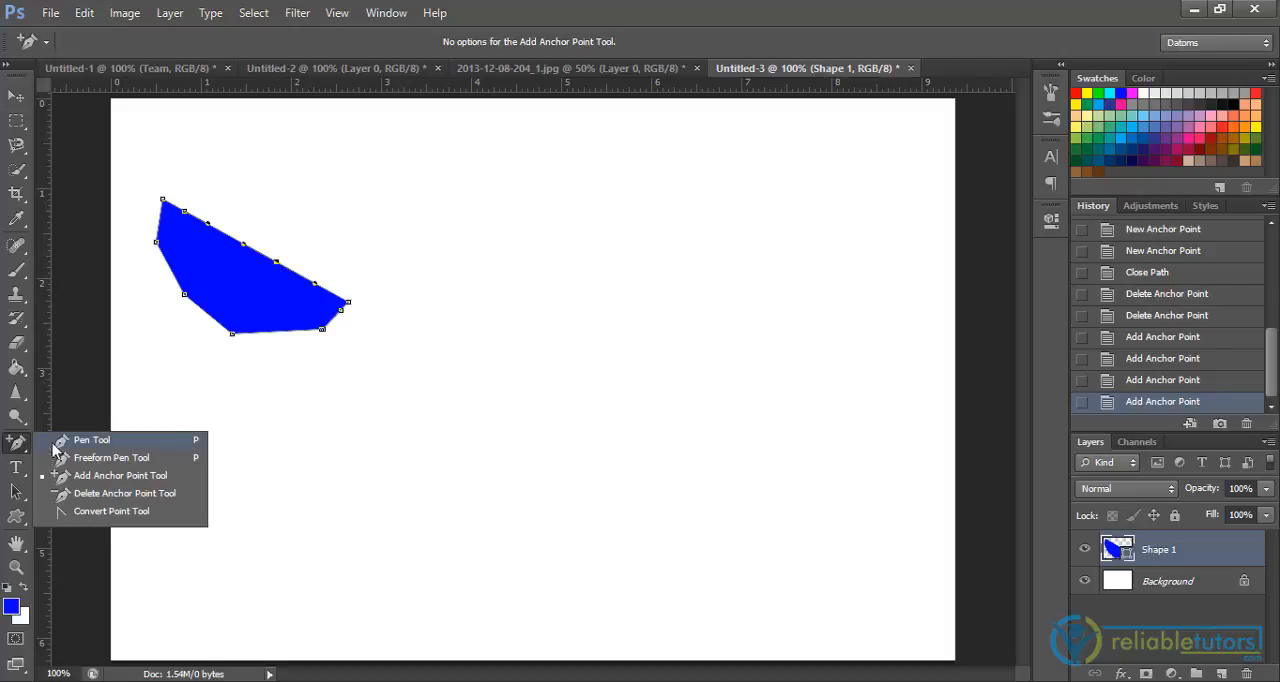
pyautogui.click(78, 511)
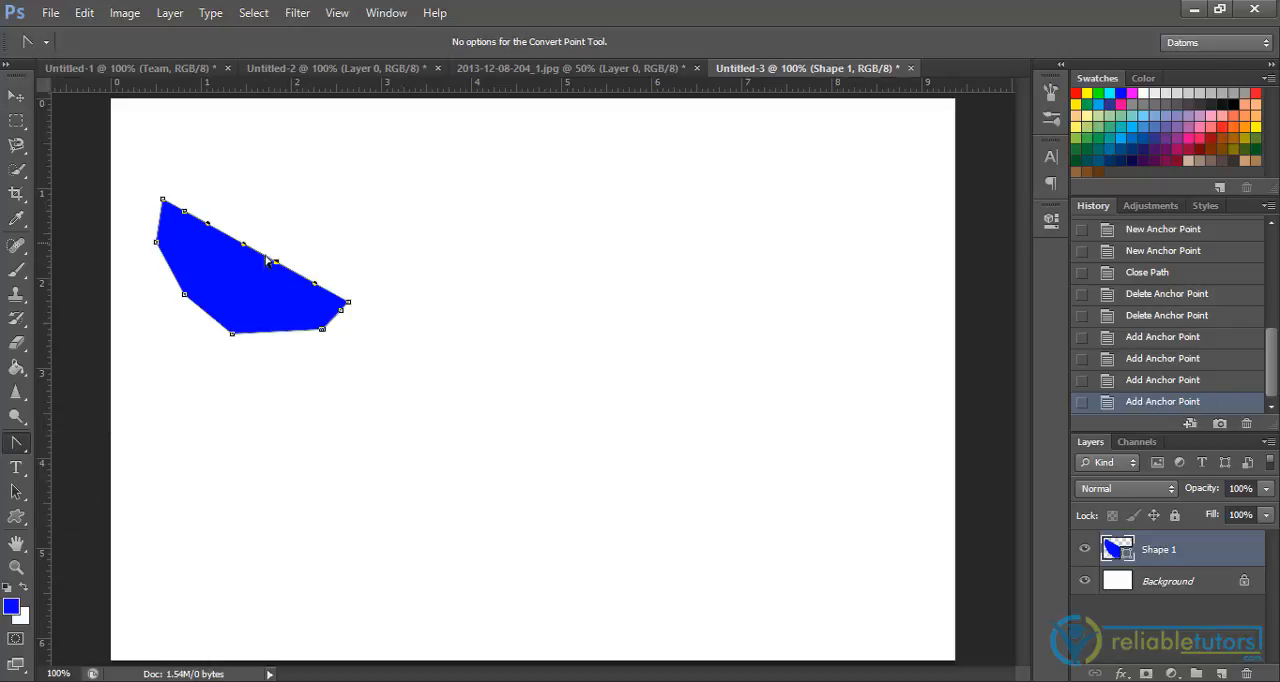
pyautogui.moveTo(276, 261)
pyautogui.mouseDown()
pyautogui.moveTo(281, 242)
pyautogui.moveTo(274, 262)
pyautogui.mouseUp()
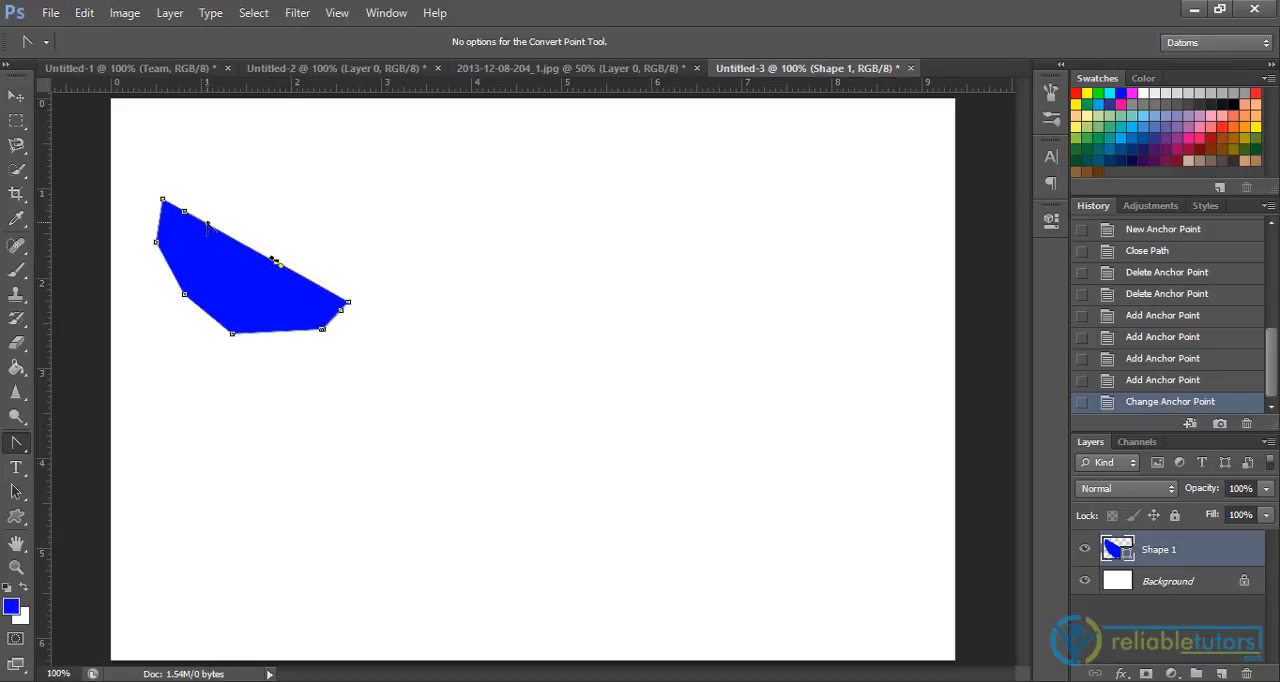
pyautogui.moveTo(208, 224)
pyautogui.mouseDown()
pyautogui.moveTo(230, 201)
pyautogui.moveTo(187, 197)
pyautogui.moveTo(178, 207)
pyautogui.moveTo(190, 216)
pyautogui.moveTo(169, 191)
pyautogui.moveTo(175, 176)
pyautogui.moveTo(218, 183)
pyautogui.moveTo(207, 214)
pyautogui.mouseUp()
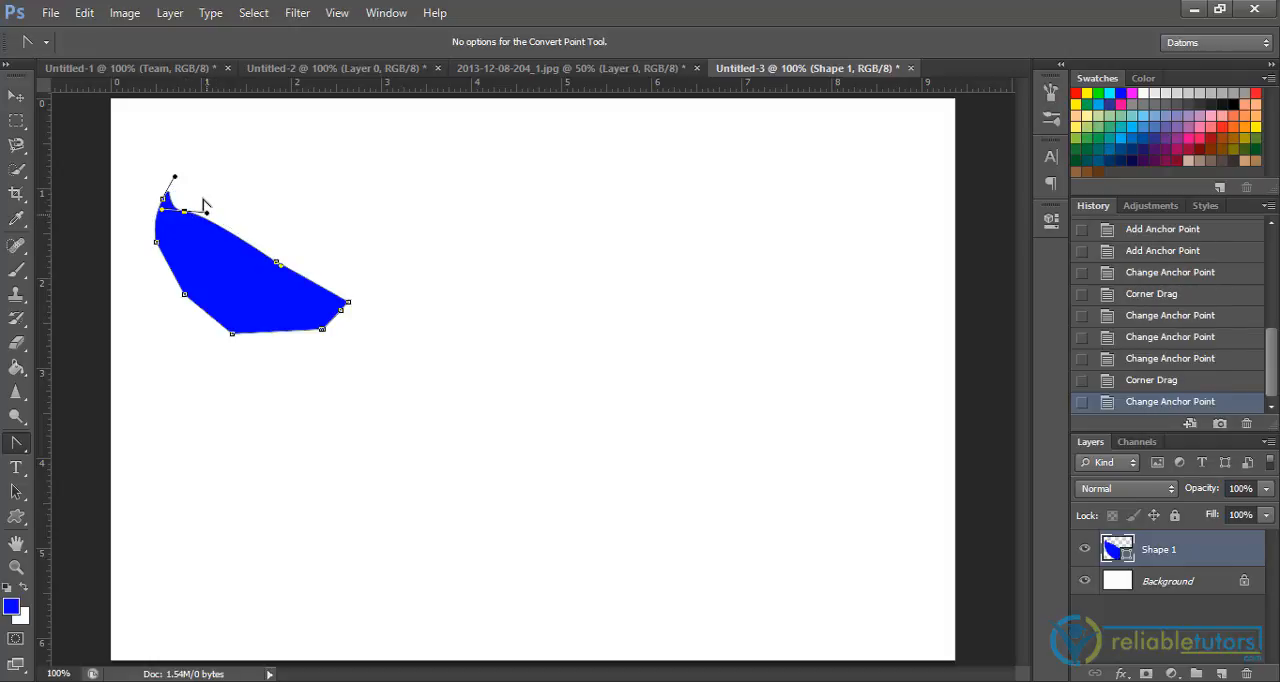
# View the open photo document and the heart-like path in Untitled-2, and return to Untitled-3
pyautogui.click(481, 70)
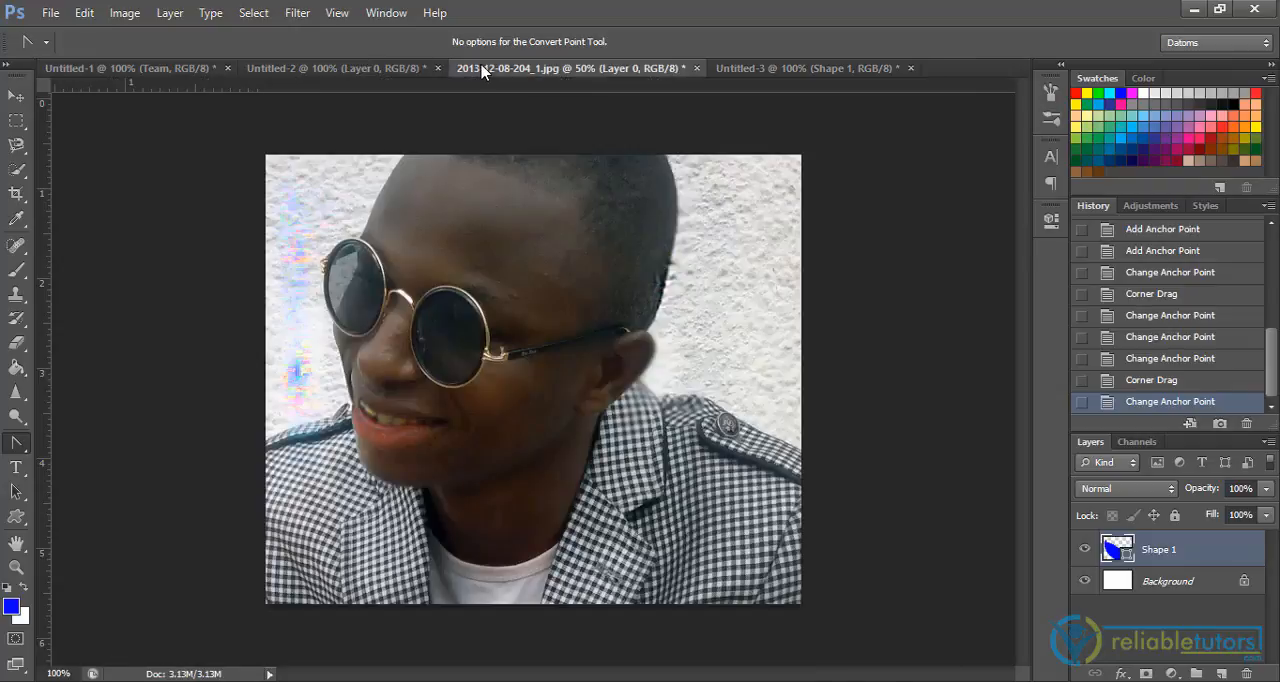
pyautogui.click(396, 70)
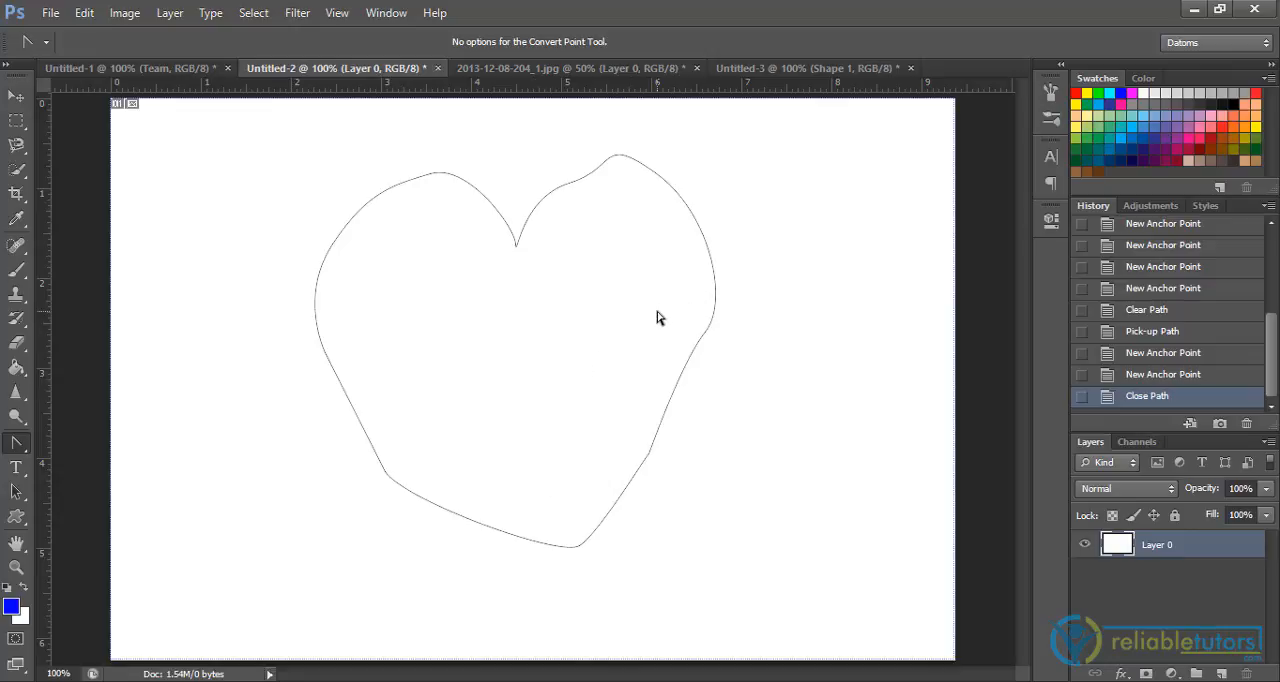
pyautogui.click(784, 70)
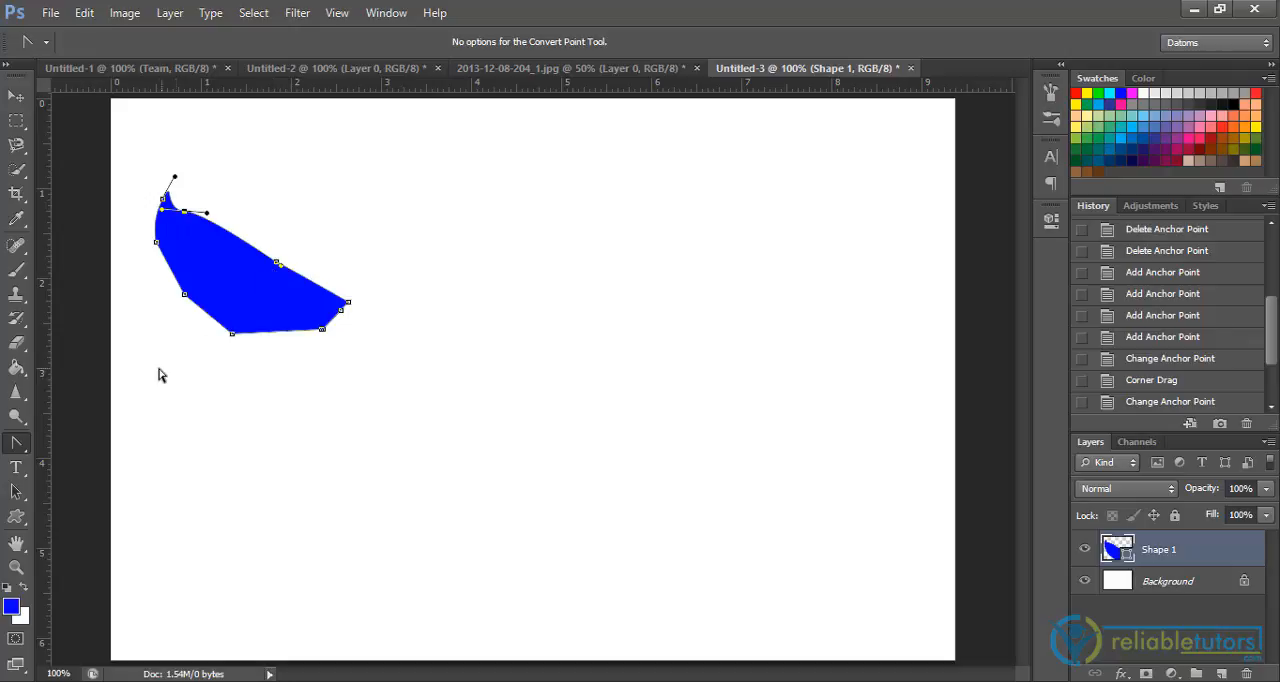
# Move the entire blue shape to the upper middle of the canvas with the Path Selection tool
pyautogui.click(20, 490)
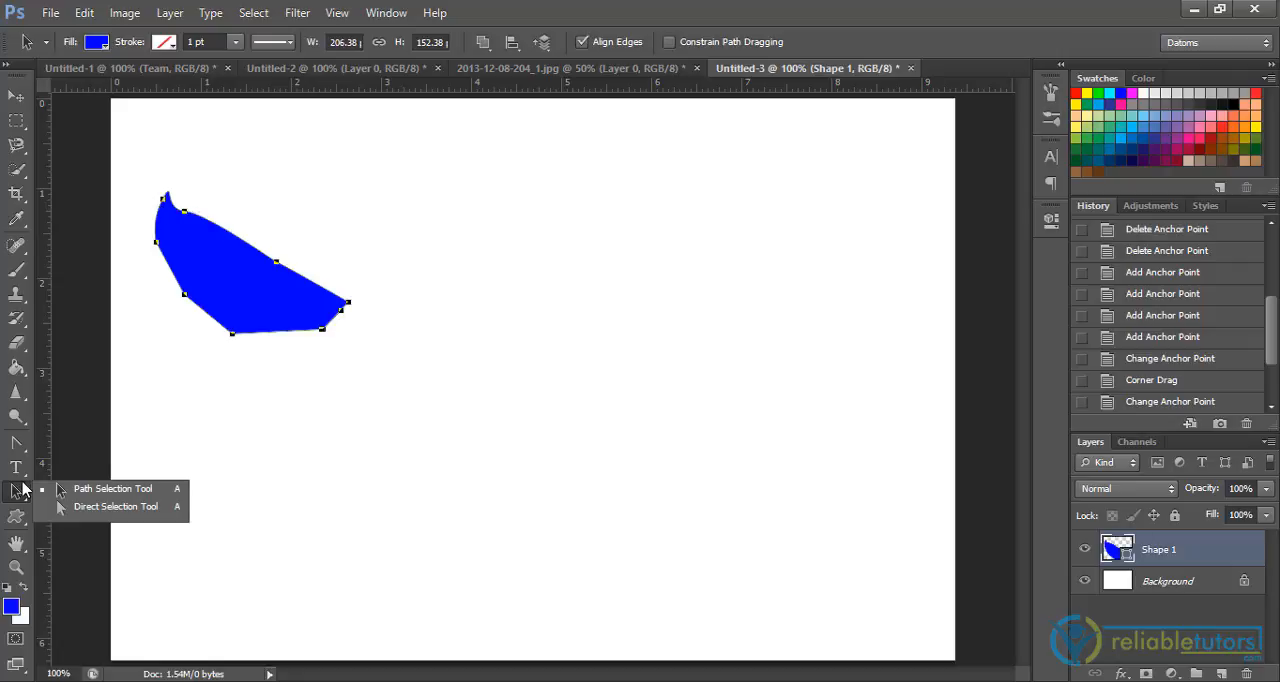
pyautogui.click(107, 489)
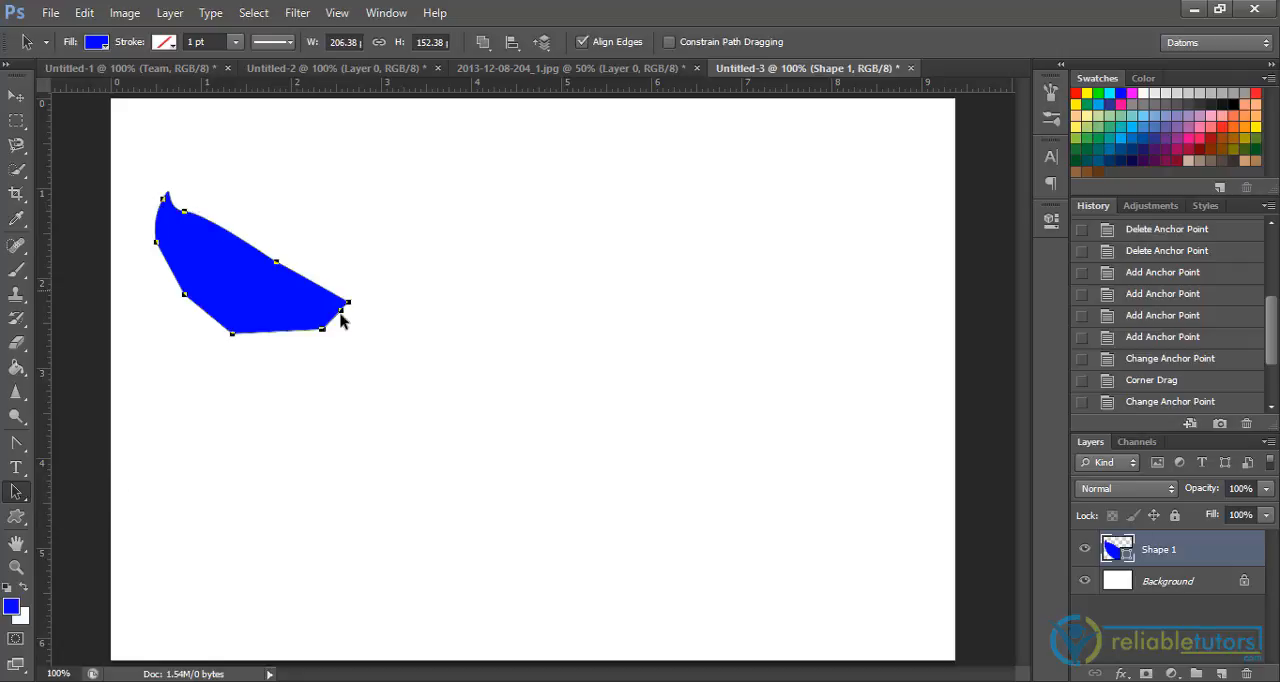
pyautogui.moveTo(327, 335); pyautogui.dragTo(657, 327)
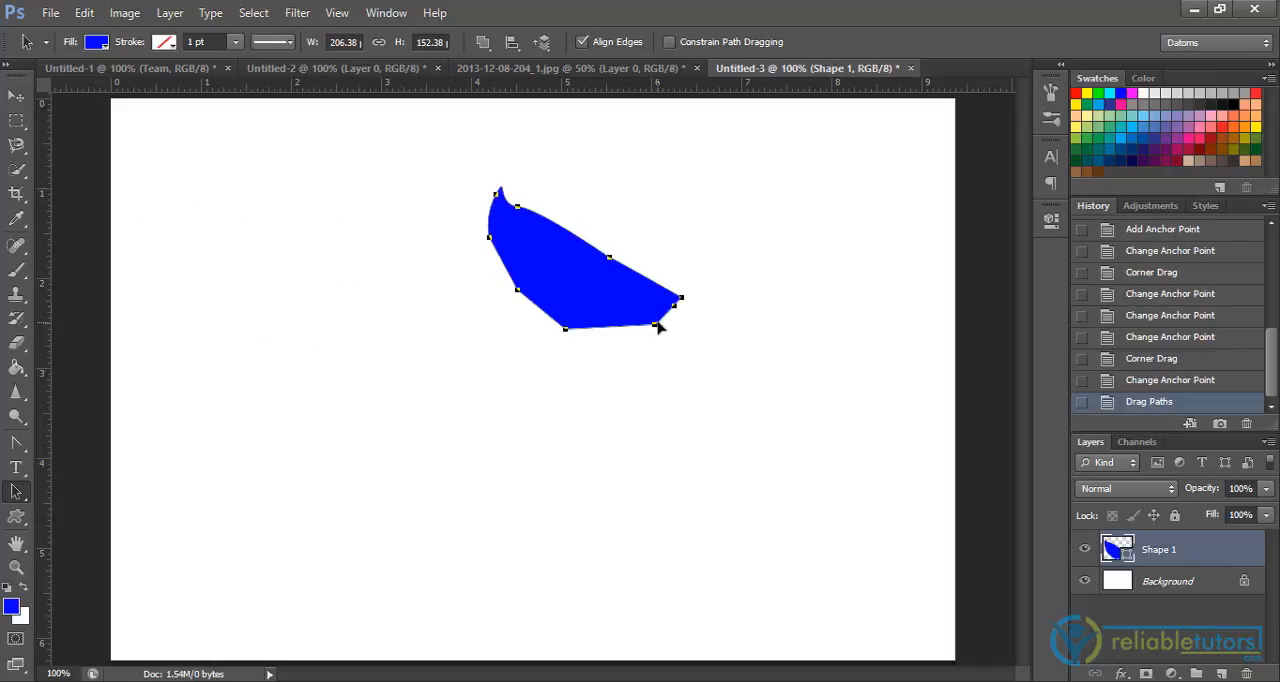
pyautogui.moveTo(567, 310); pyautogui.dragTo(550, 338)
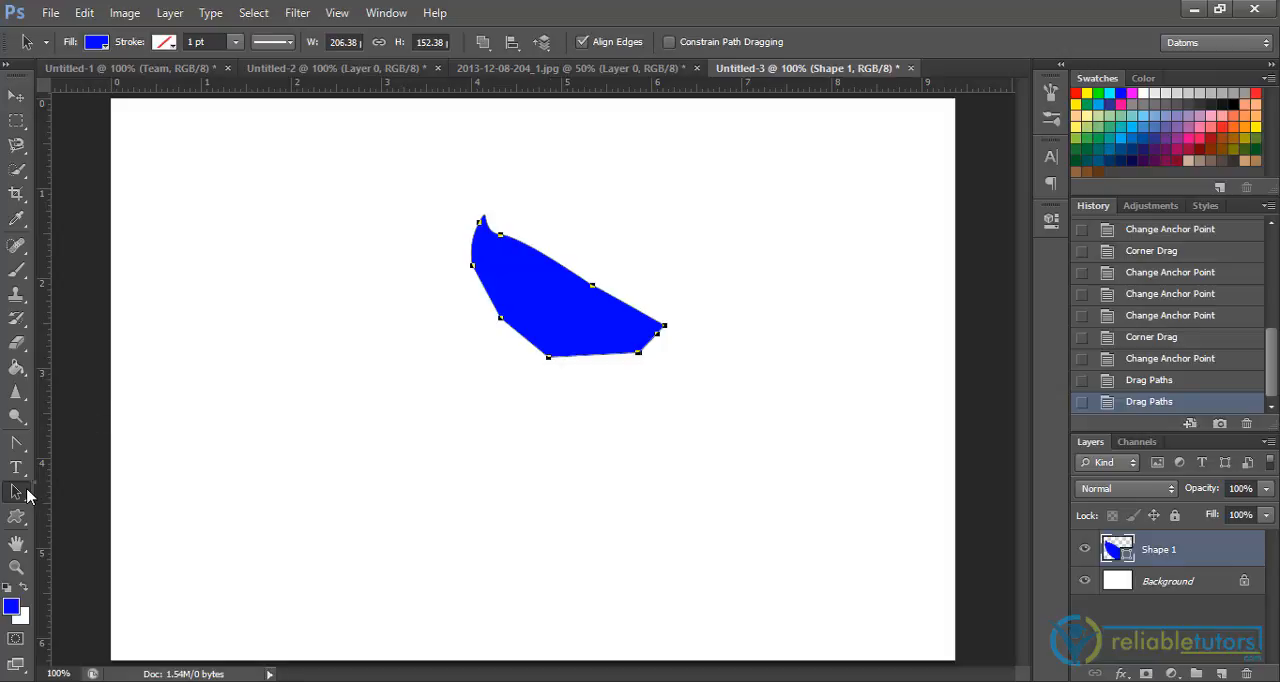
# Use the Direct Selection tool to shift the shape's anchor points up and to the right and adjust a control point near its tip
pyautogui.moveTo(27, 494); pyautogui.dragTo(75, 510)
pyautogui.moveTo(543, 364); pyautogui.dragTo(535, 367)
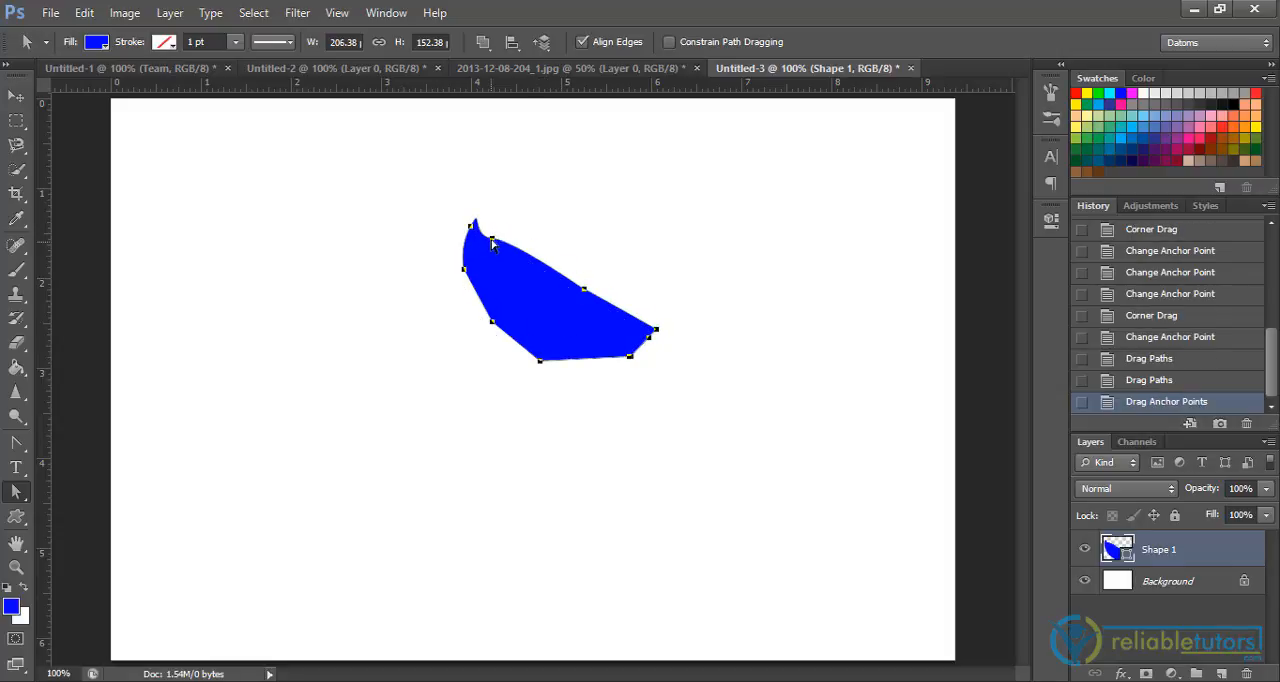
pyautogui.moveTo(493, 238); pyautogui.dragTo(529, 195)
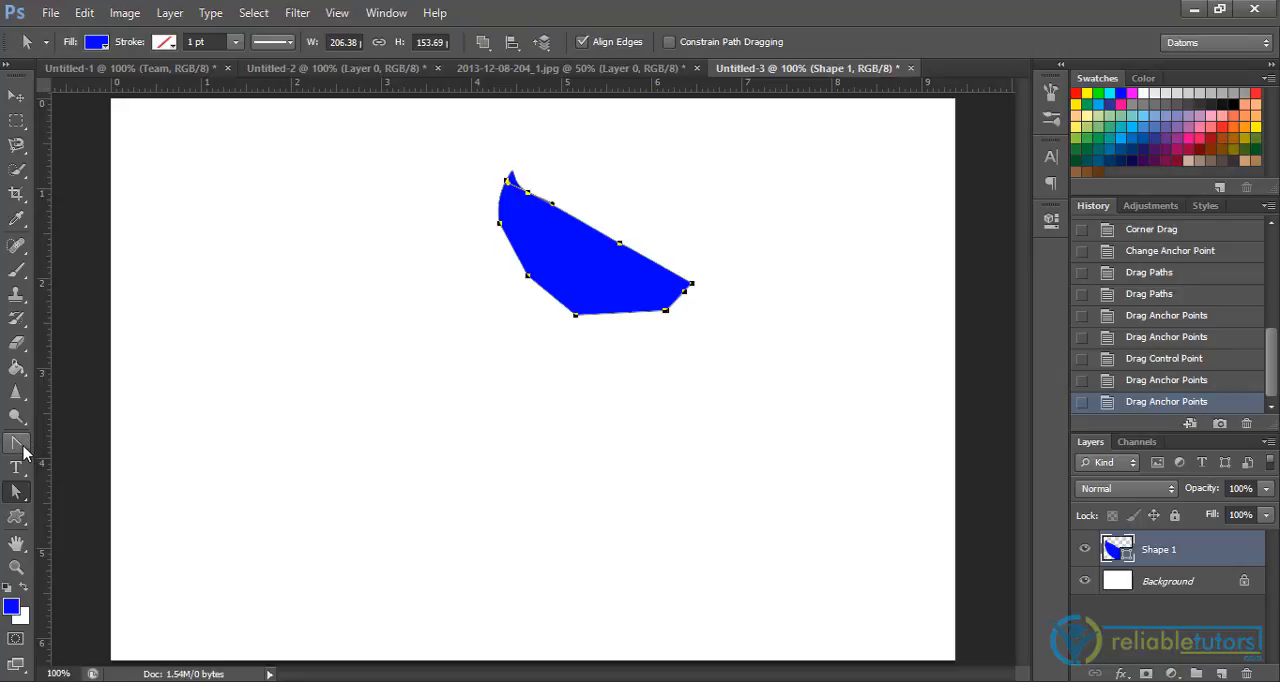
# Turn the anchors around the blue shape's outline into curves with the Convert Point tool, forming a wavy wing-like silhouette, and deselect the path
pyautogui.click(22, 451)
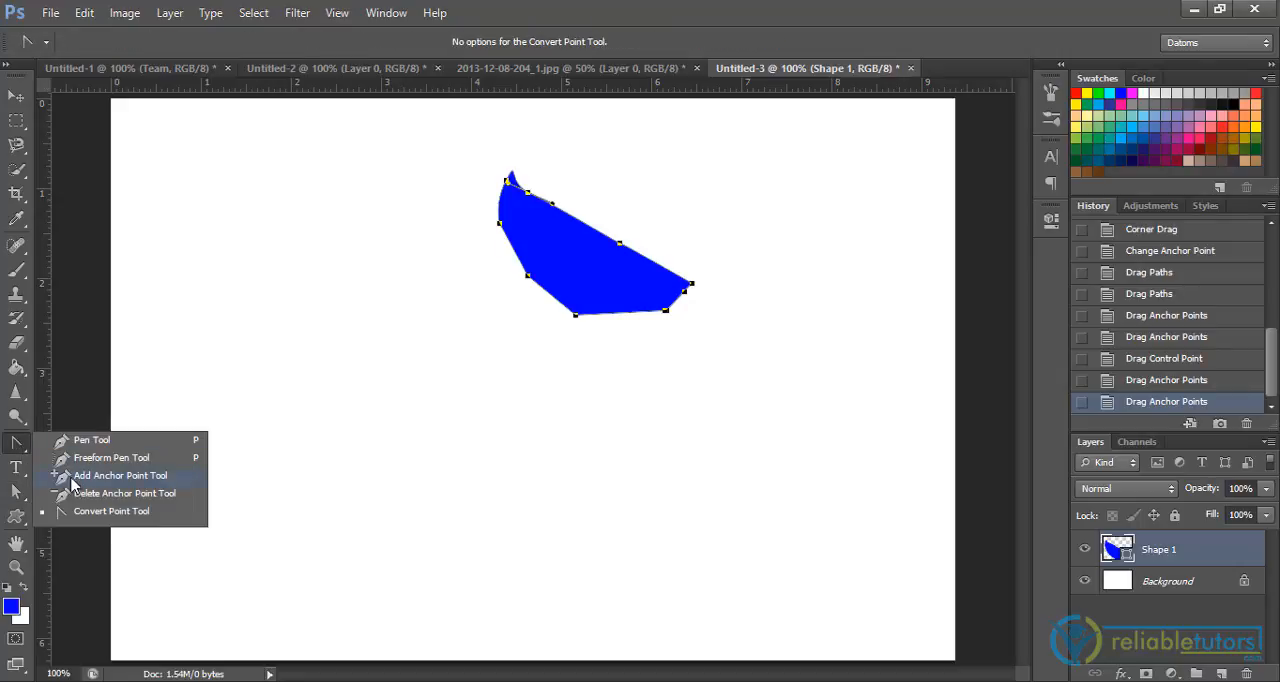
pyautogui.click(80, 511)
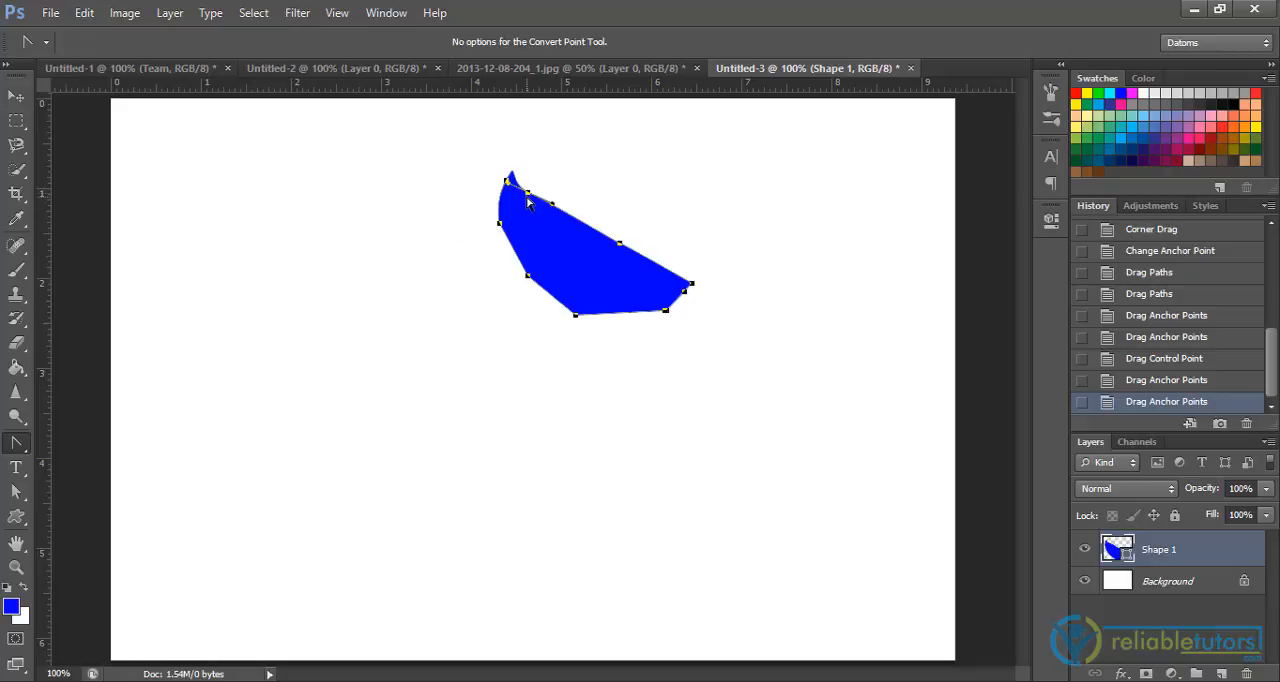
pyautogui.moveTo(527, 197); pyautogui.dragTo(481, 224)
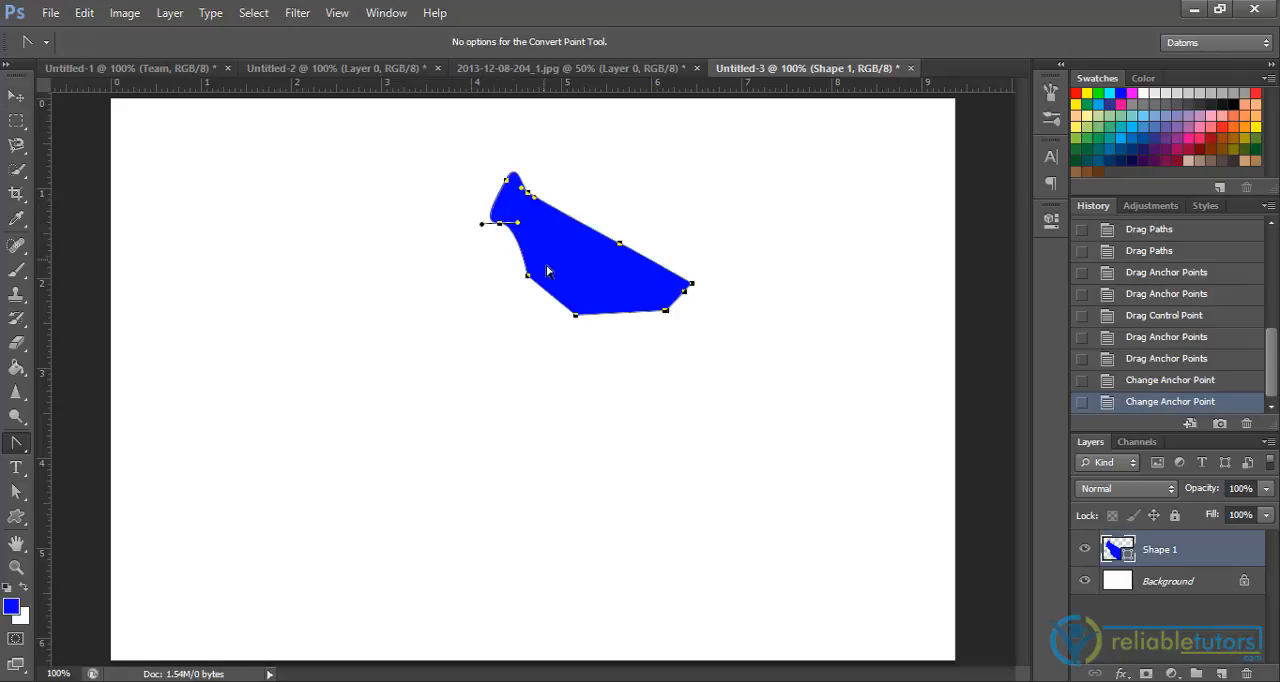
pyautogui.moveTo(527, 275); pyautogui.dragTo(545, 256)
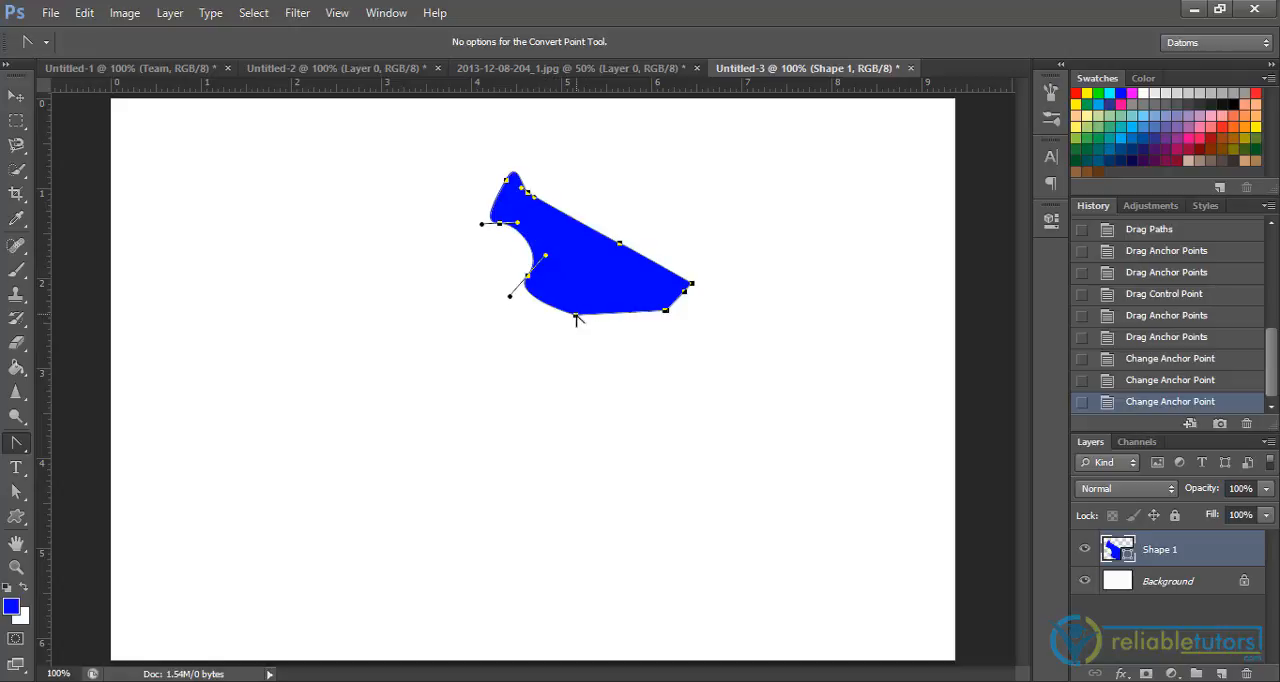
pyautogui.moveTo(575, 315); pyautogui.dragTo(588, 271)
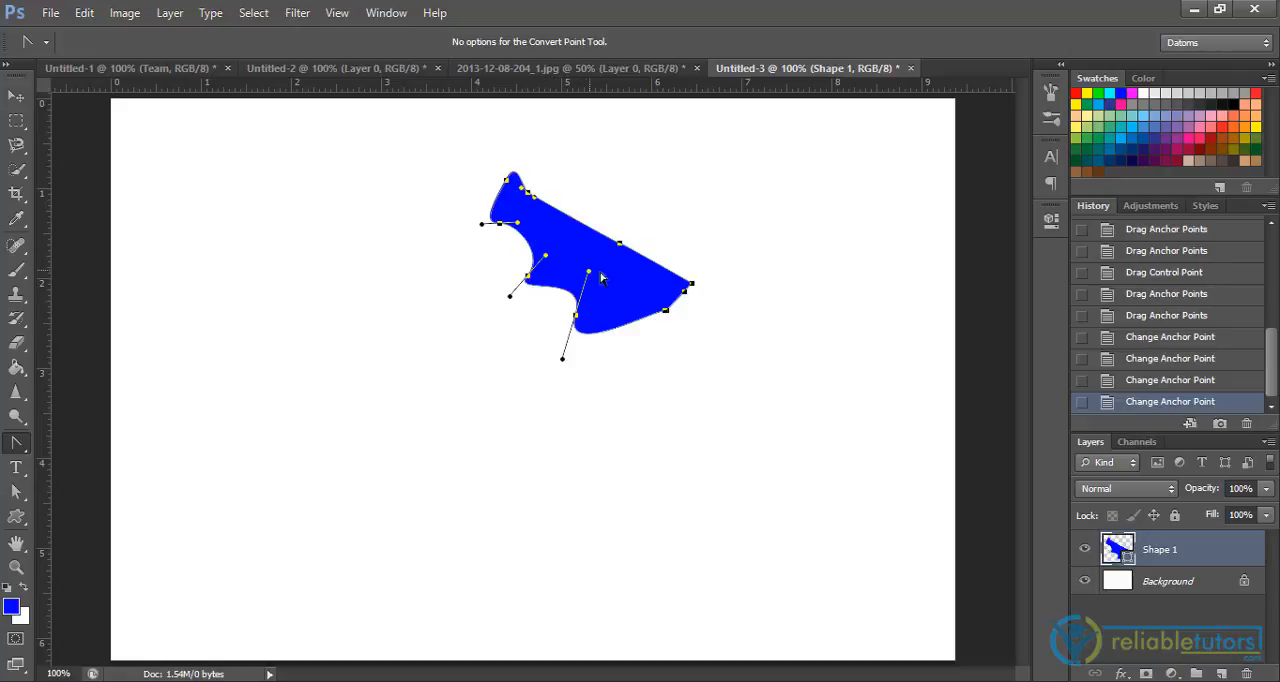
pyautogui.moveTo(663, 315); pyautogui.dragTo(708, 343)
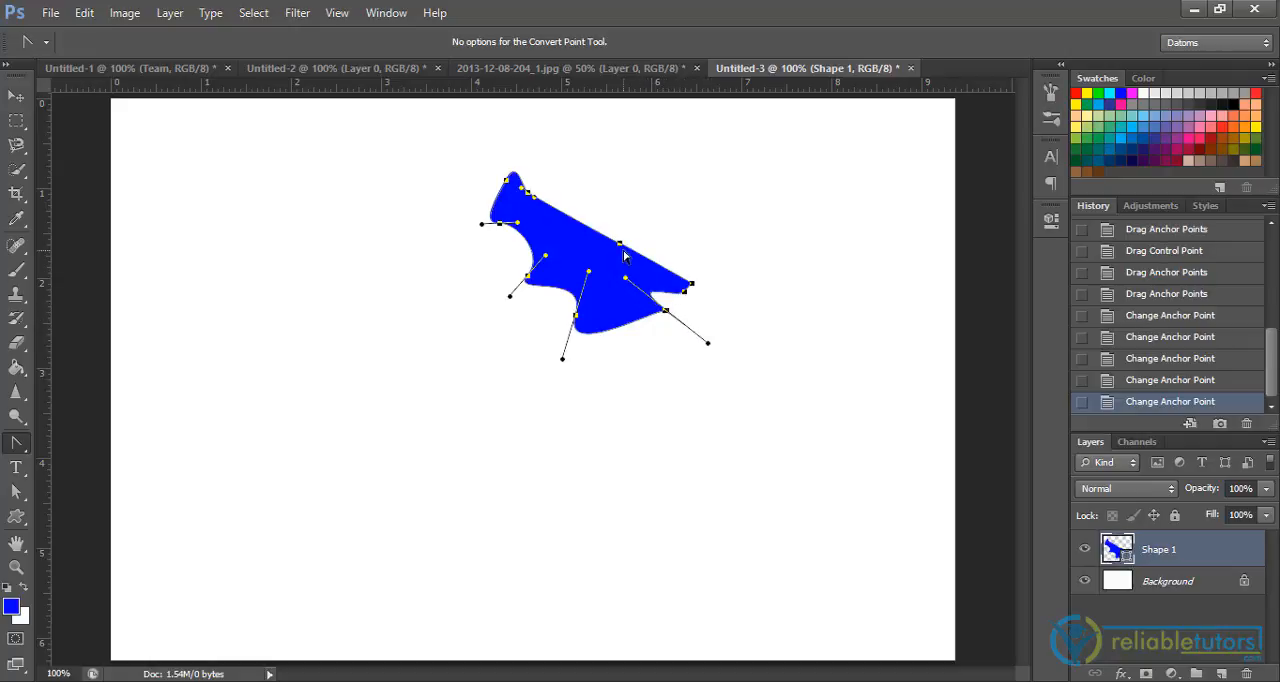
pyautogui.moveTo(620, 243); pyautogui.dragTo(605, 262)
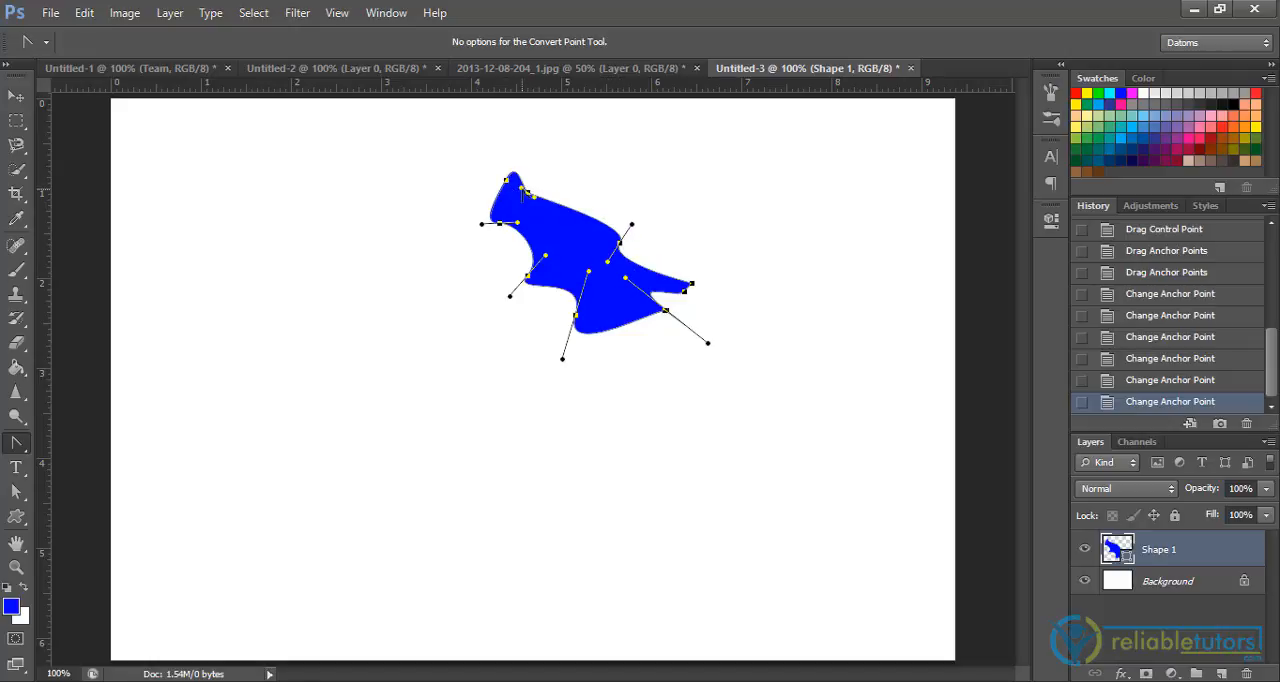
pyautogui.moveTo(522, 190); pyautogui.dragTo(570, 203)
pyautogui.click(736, 188)
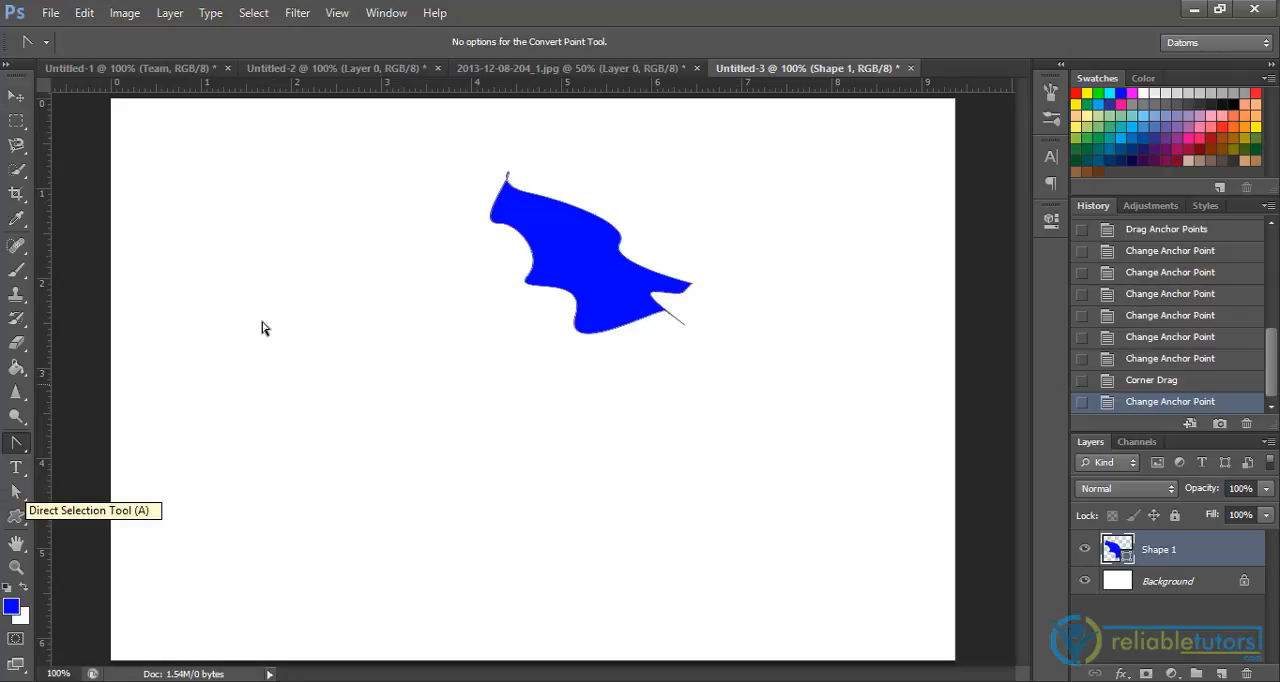
# Select the wavy blue shape with the Path Selection tool and move it slightly down and to the left
pyautogui.click(20, 489)
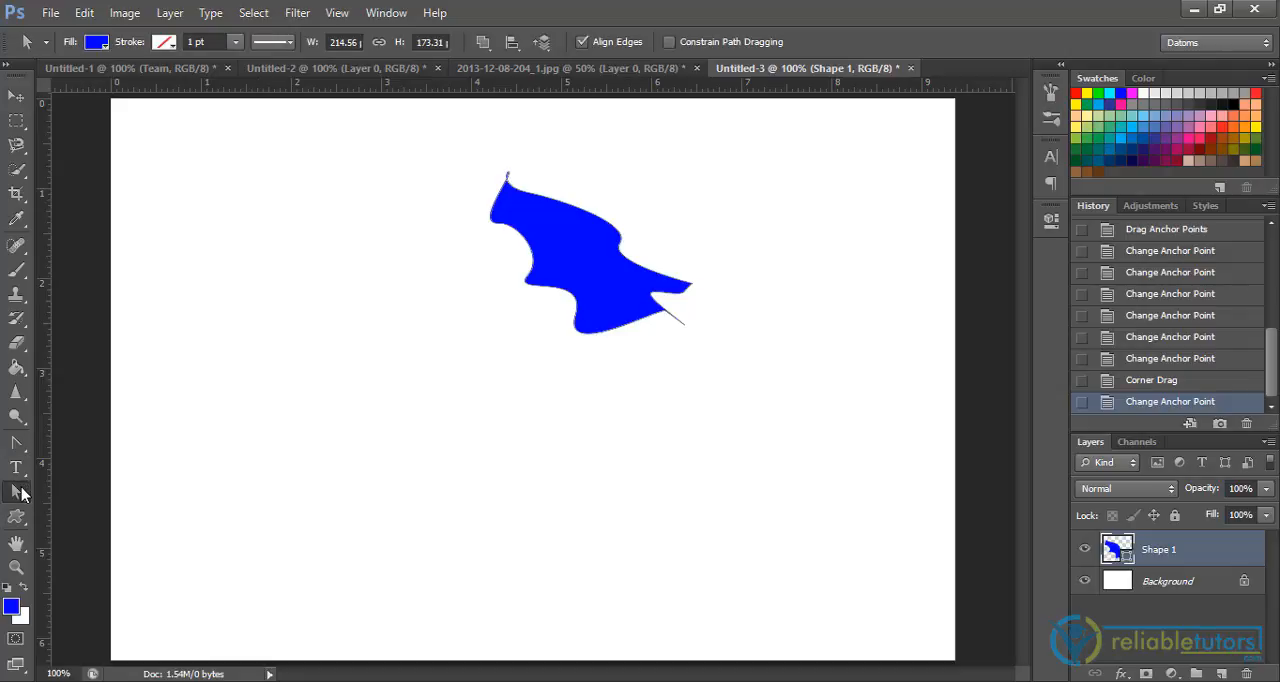
pyautogui.moveTo(22, 492); pyautogui.dragTo(66, 503)
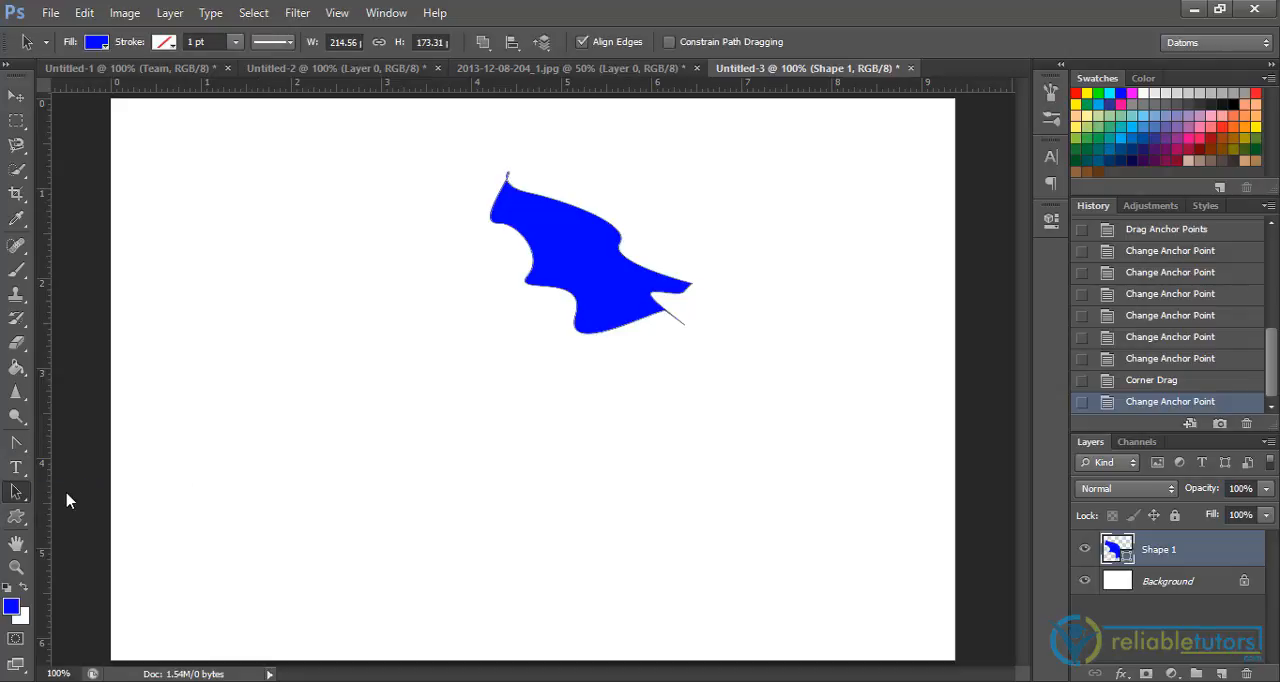
pyautogui.click(543, 284)
pyautogui.moveTo(528, 284); pyautogui.dragTo(515, 294)
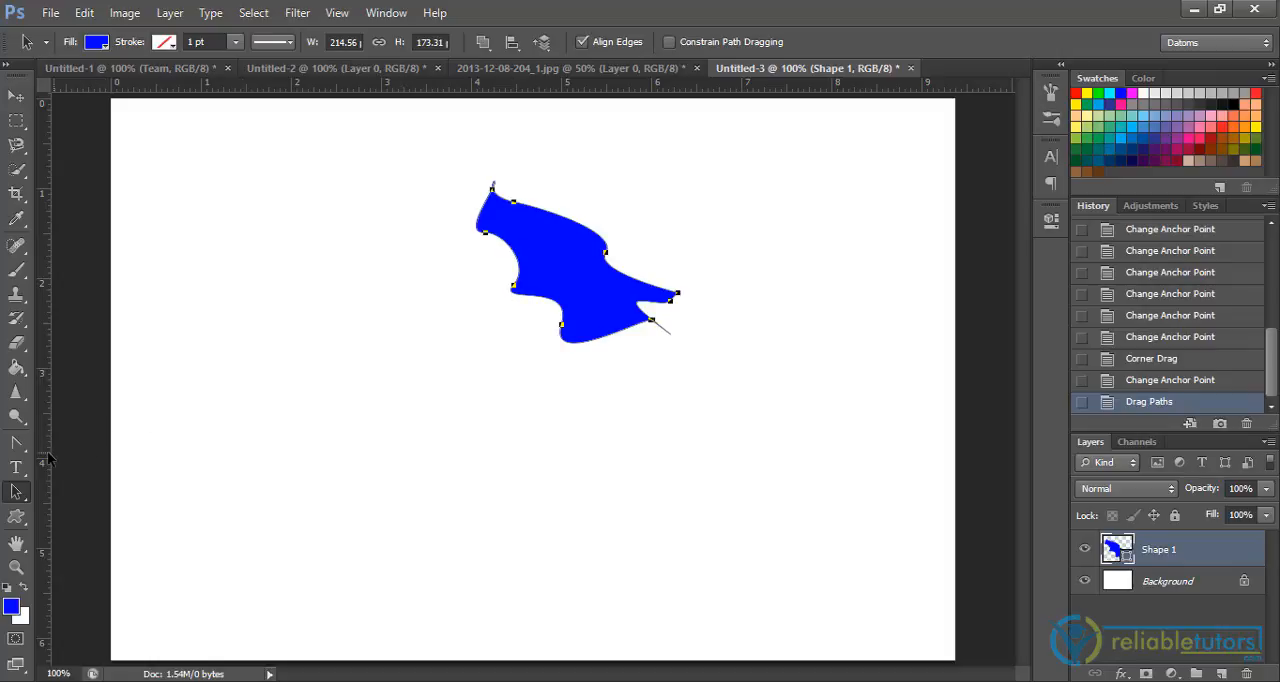
pyautogui.click(16, 443)
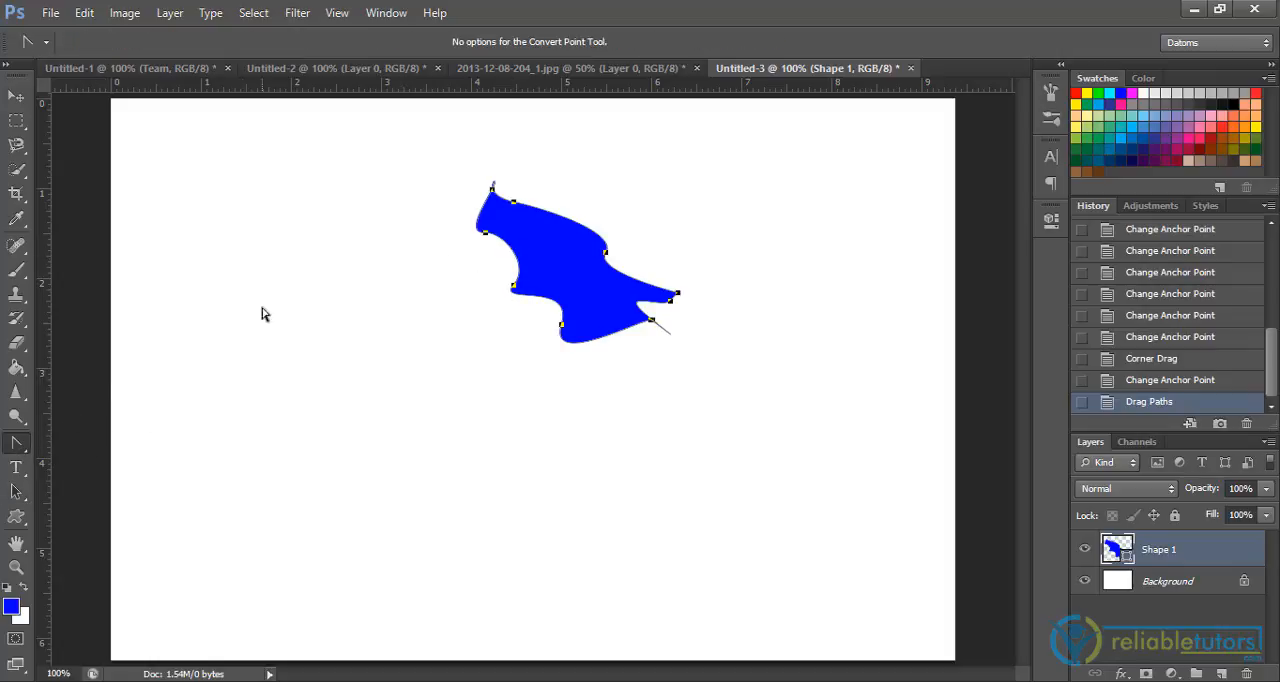
pyautogui.click(20, 453)
pyautogui.click(70, 441)
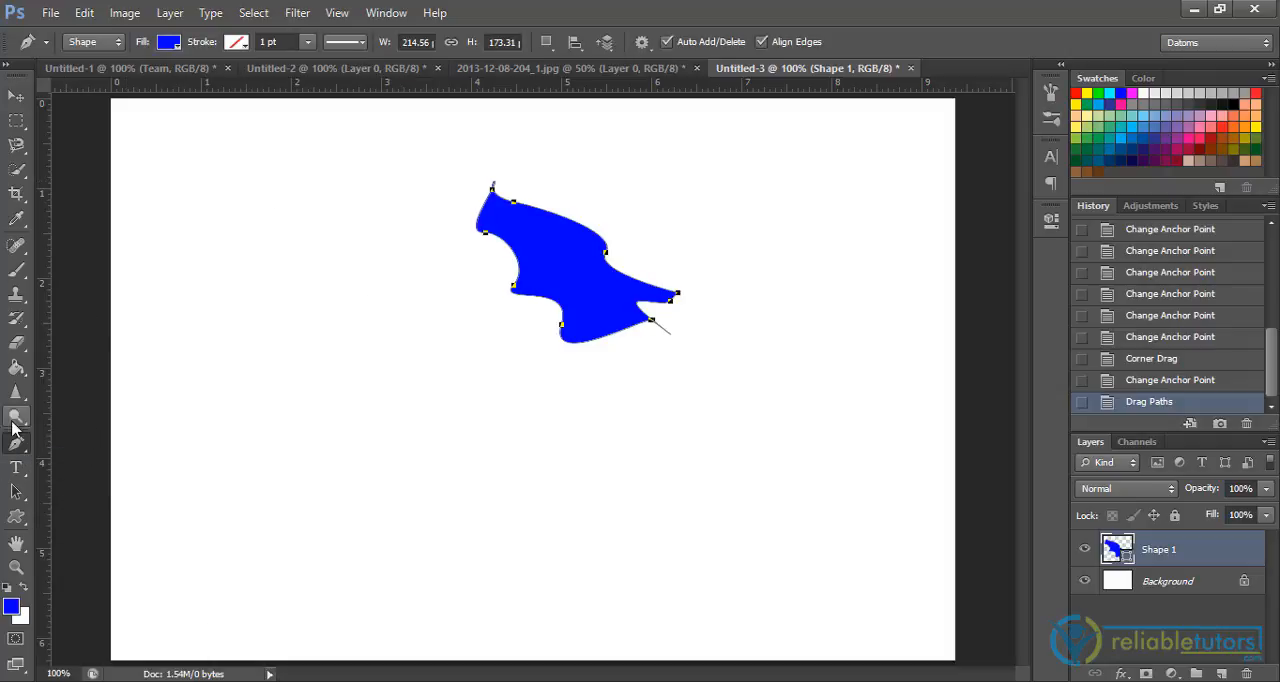
pyautogui.click(575, 239)
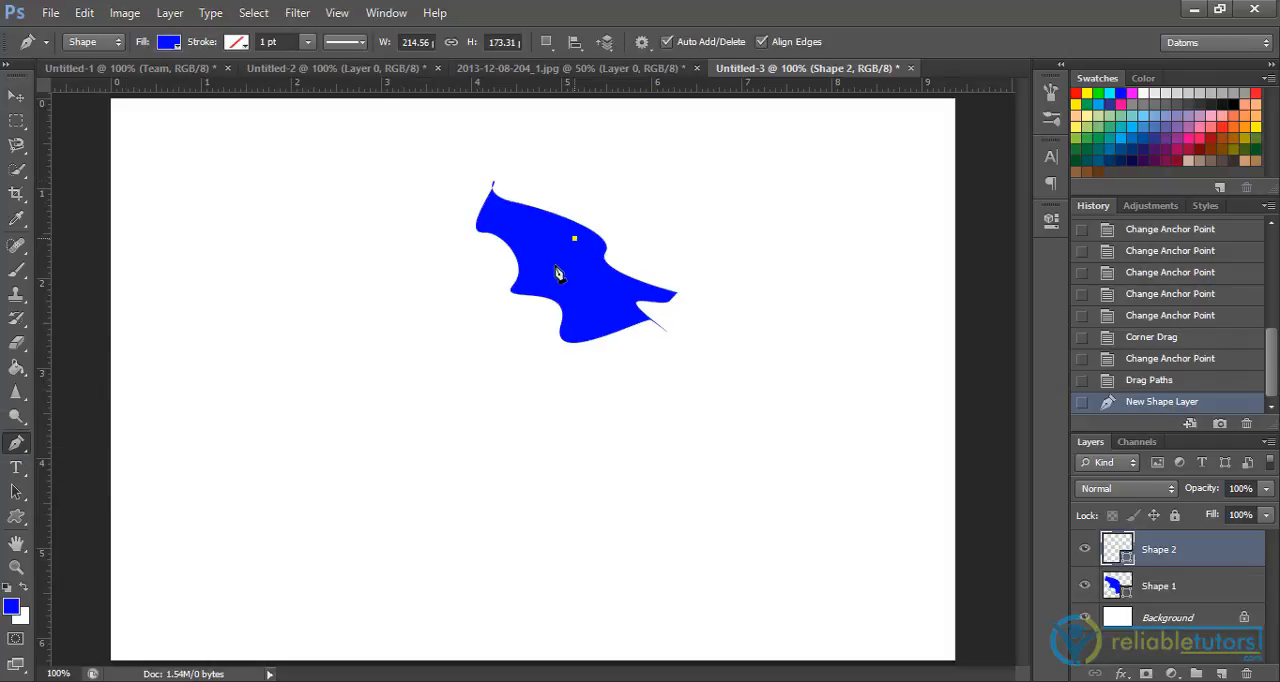
pyautogui.hotkey('ctrl', 'z')
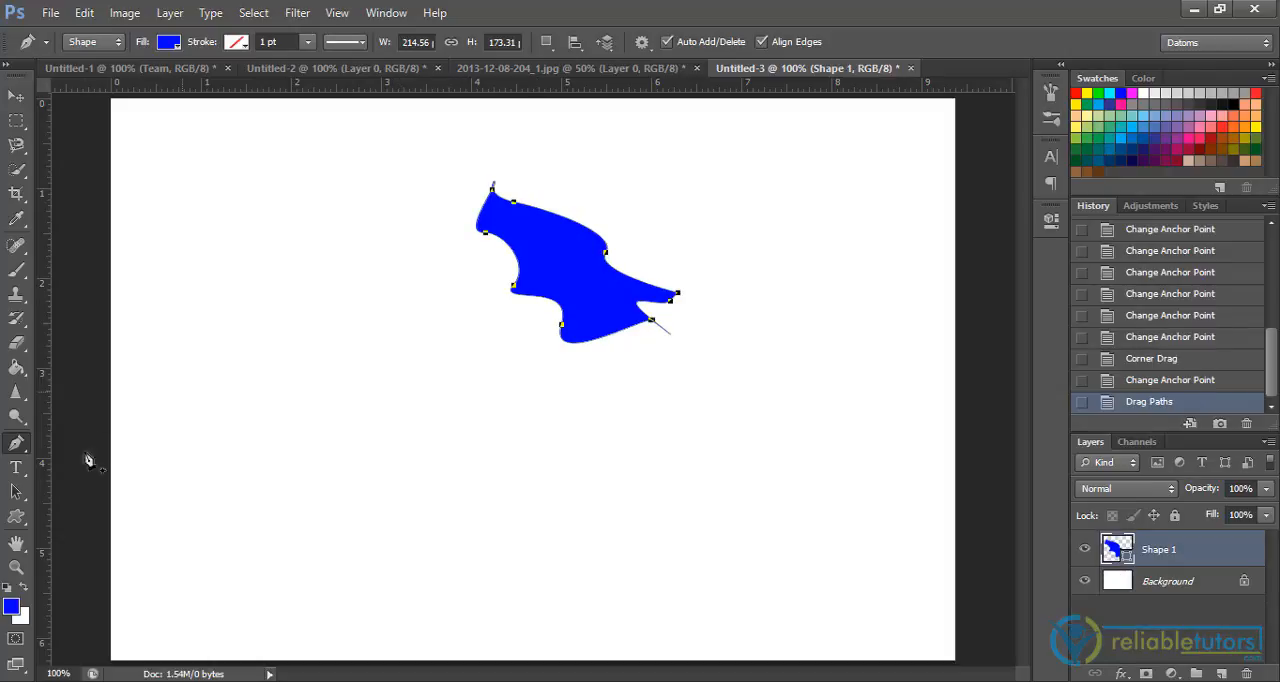
# Make a new anti-aliased selection from the blue shape's path with a feather radius of 0 pixels
pyautogui.rightClick(566, 276)
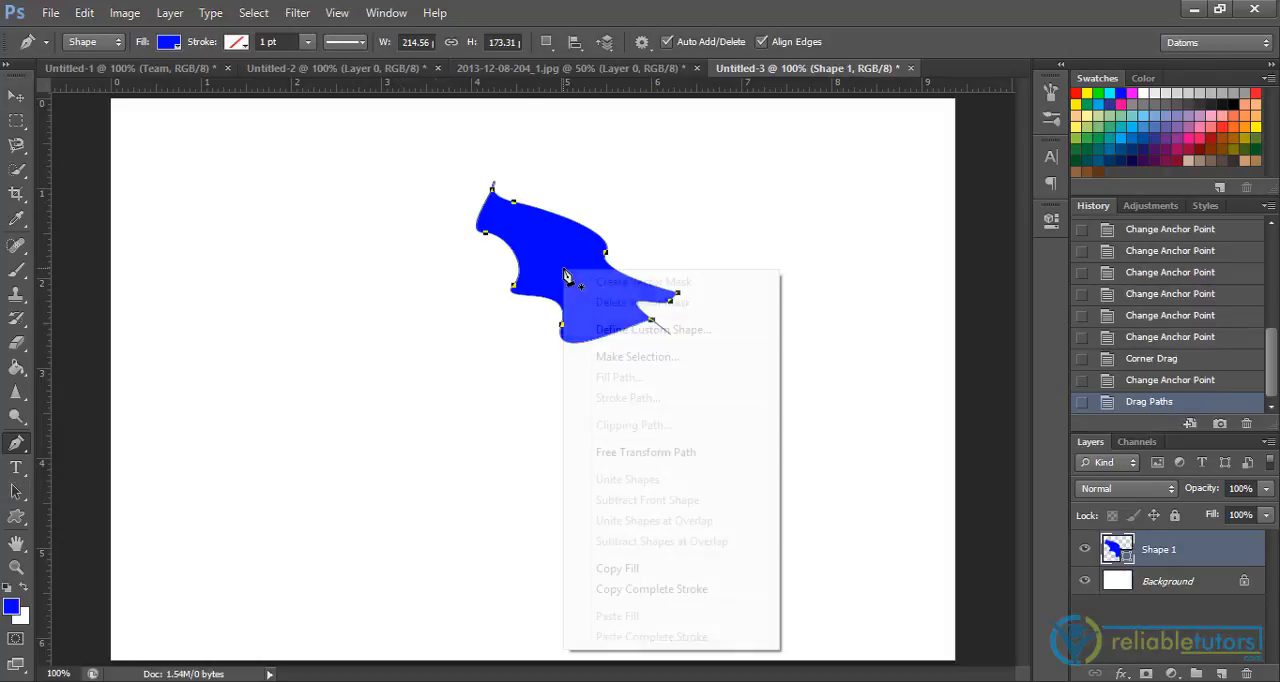
pyautogui.click(634, 360)
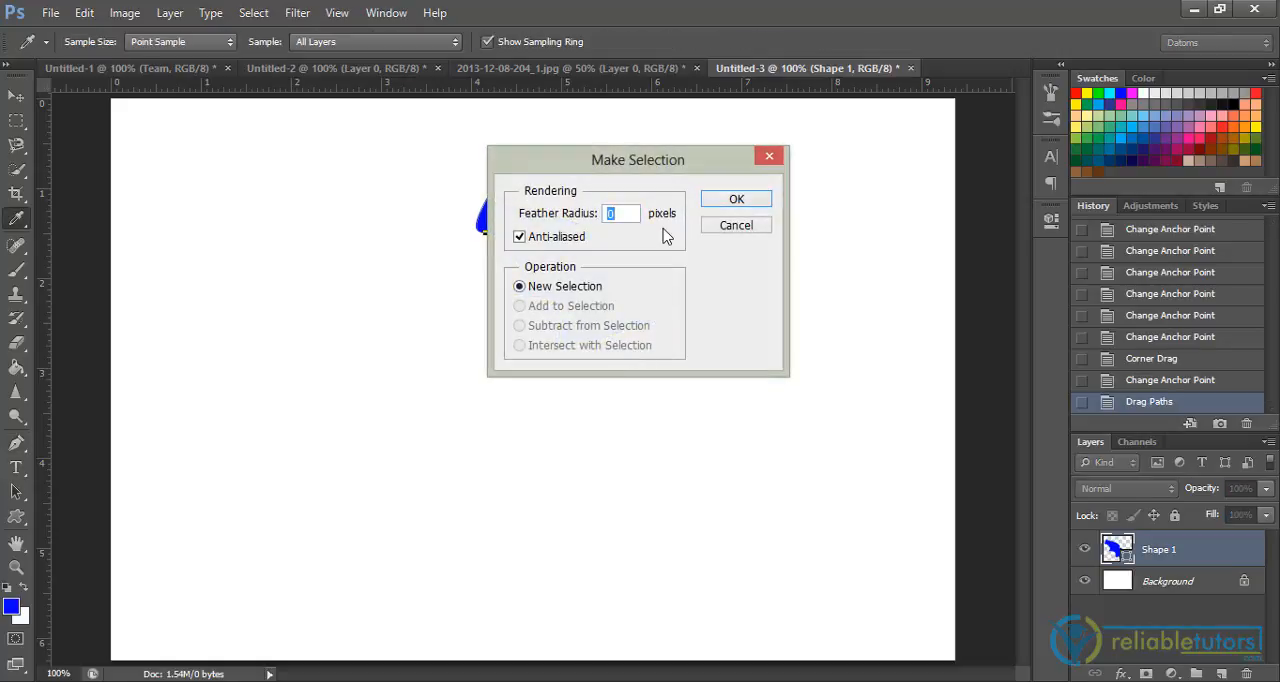
pyautogui.moveTo(622, 164); pyautogui.dragTo(574, 257)
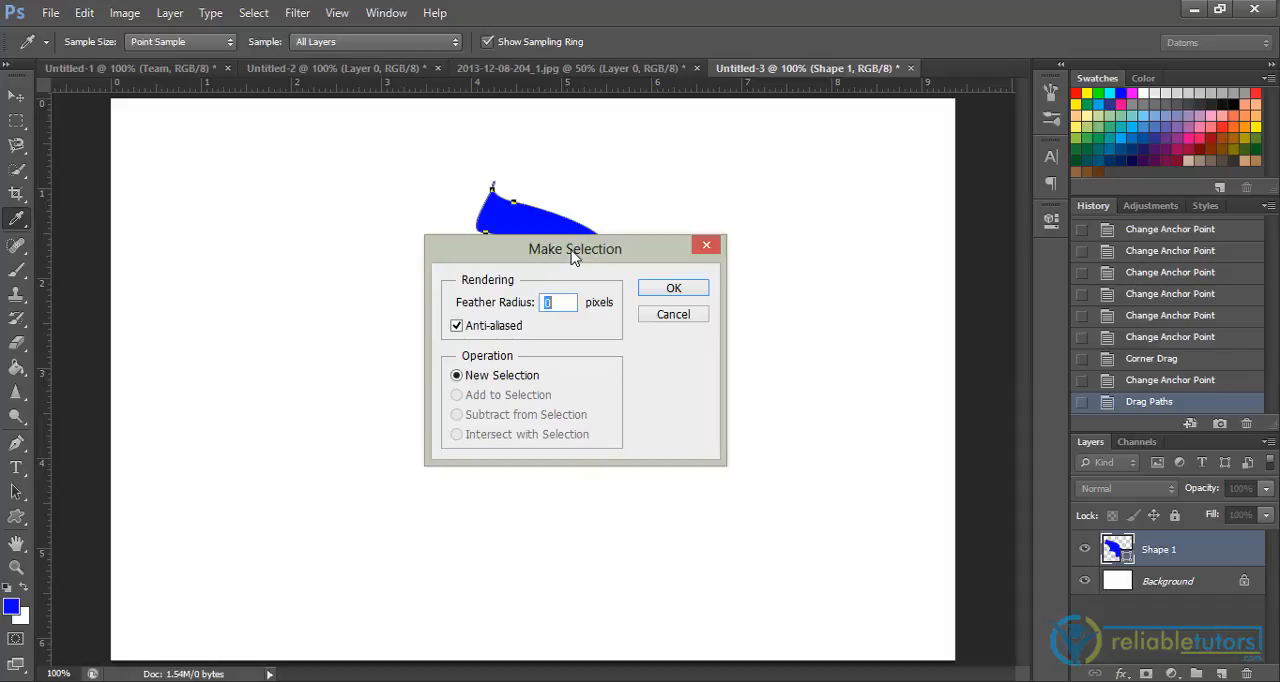
pyautogui.click(668, 289)
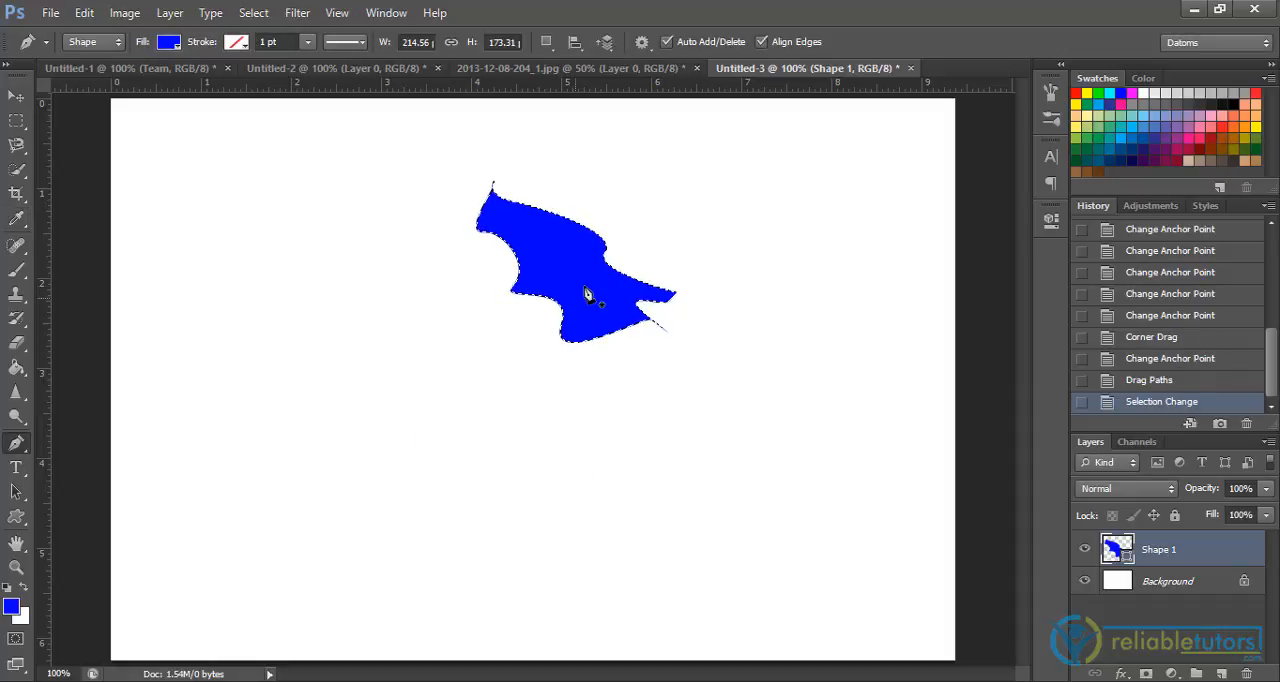
pyautogui.moveTo(550, 254); pyautogui.dragTo(457, 318)
pyautogui.rightClick(553, 290)
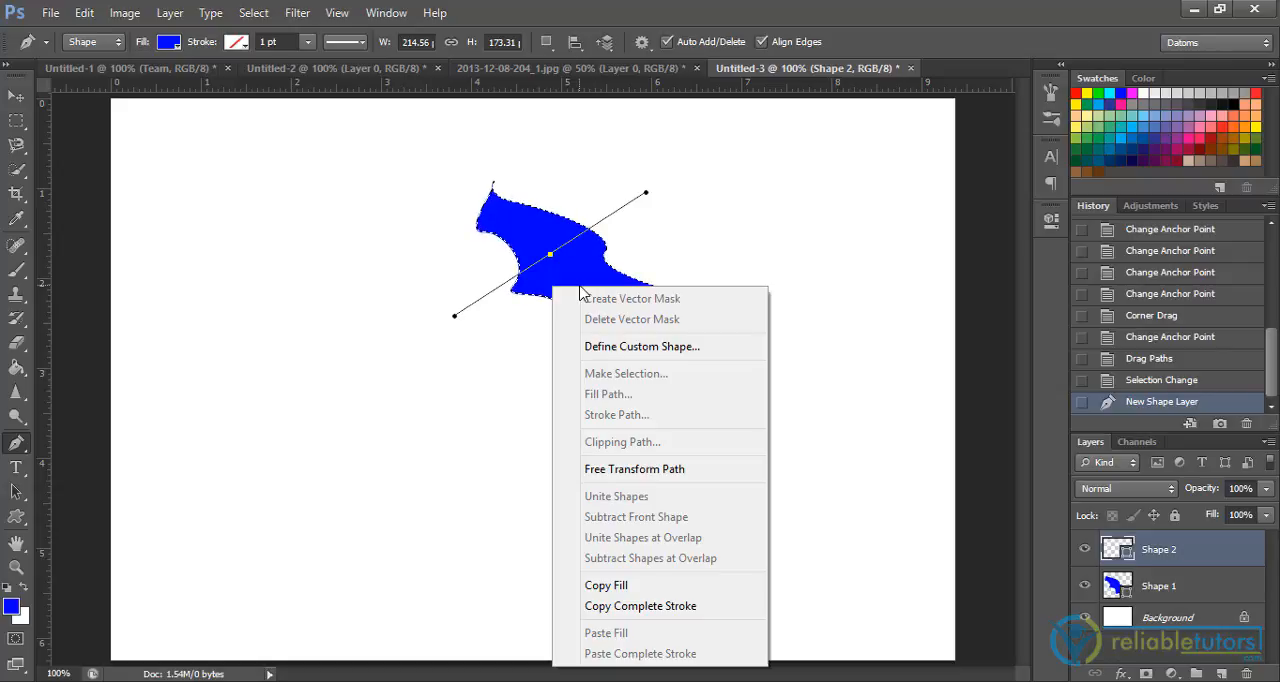
pyautogui.press('Escape')
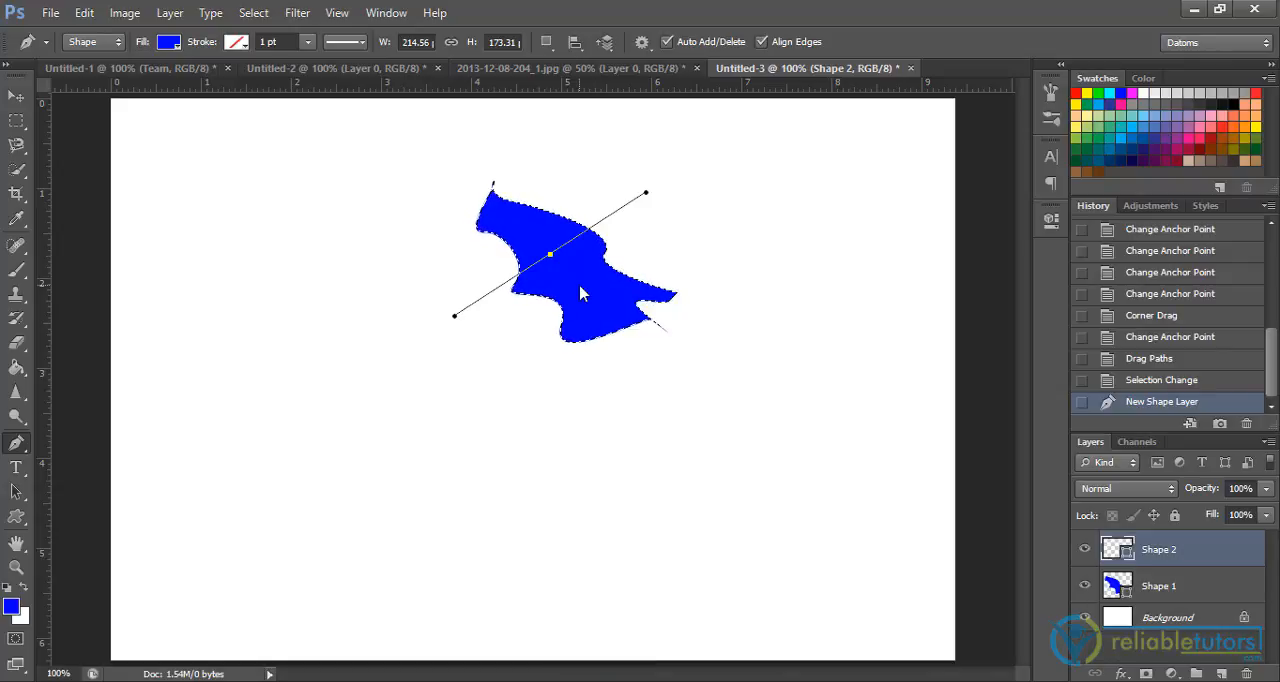
pyautogui.hotkey('ctrl', 'z')
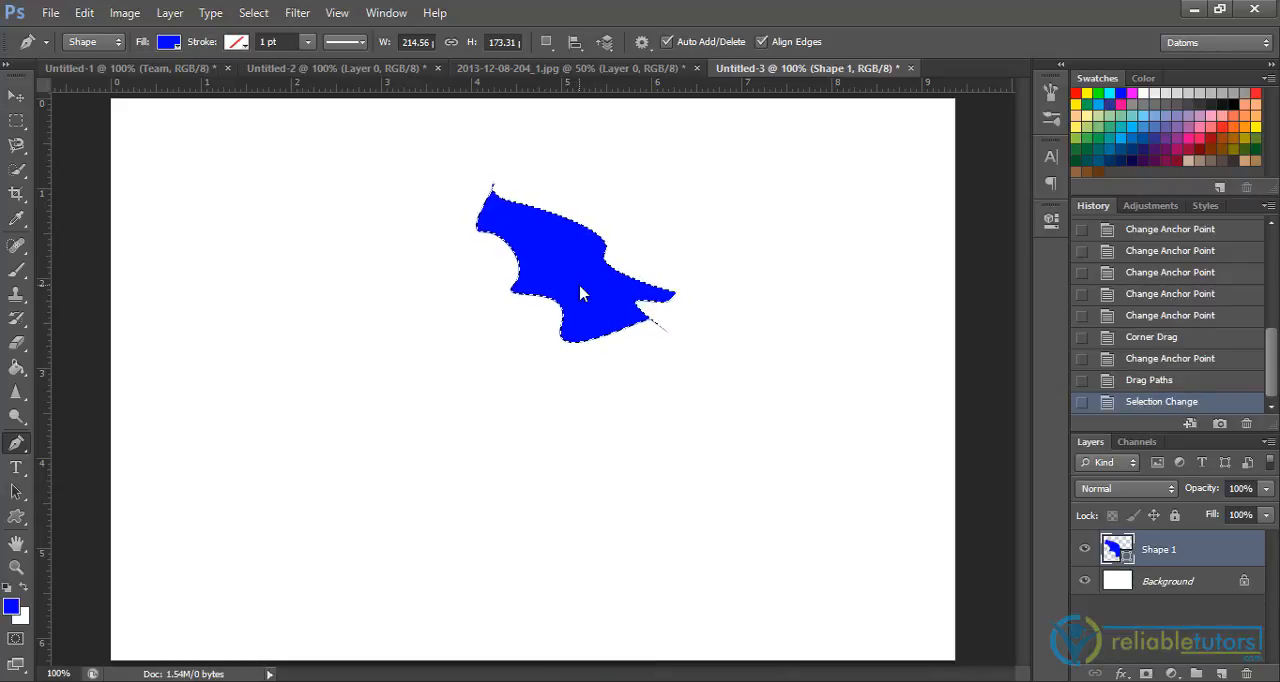